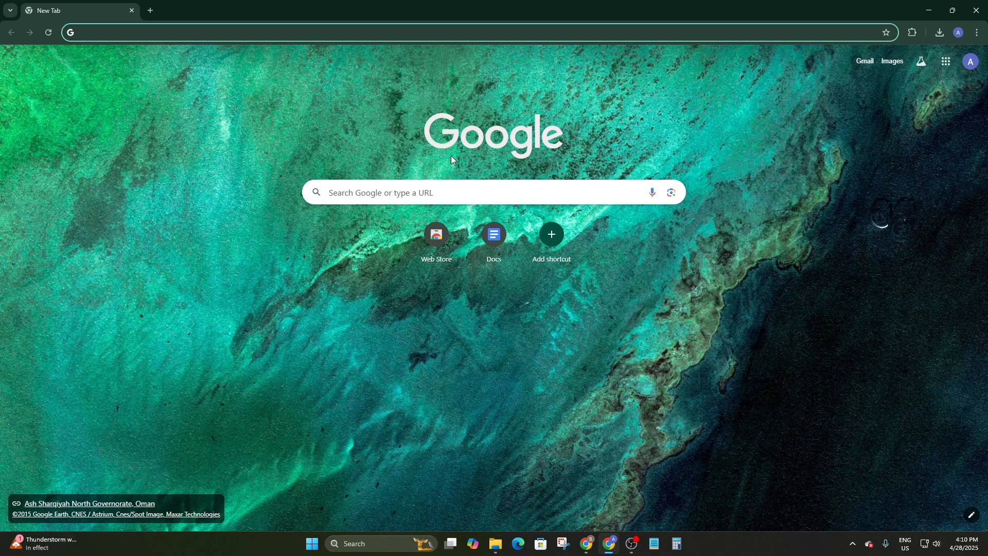
# Search Google for David Beckham.
pyautogui.click(88, 36)
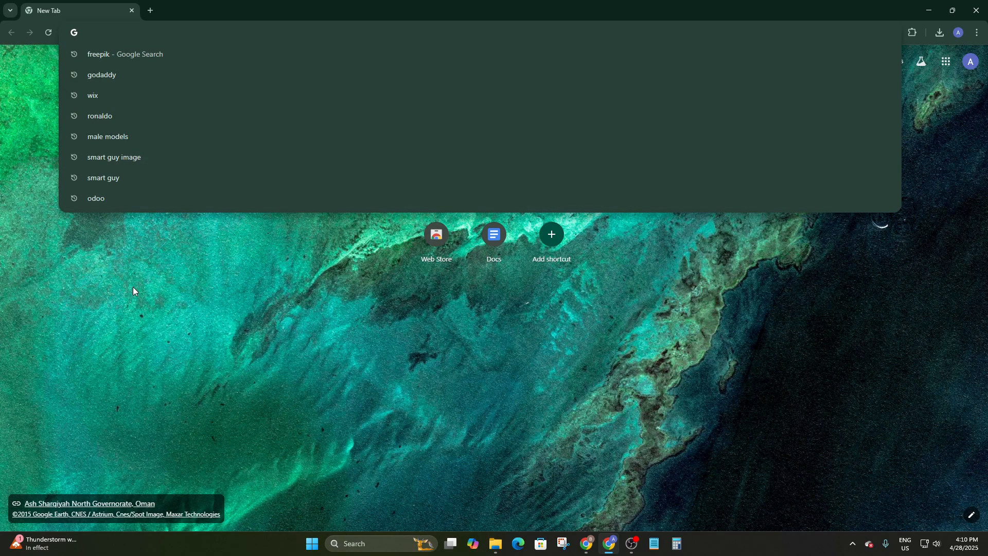
pyautogui.write('devuid')
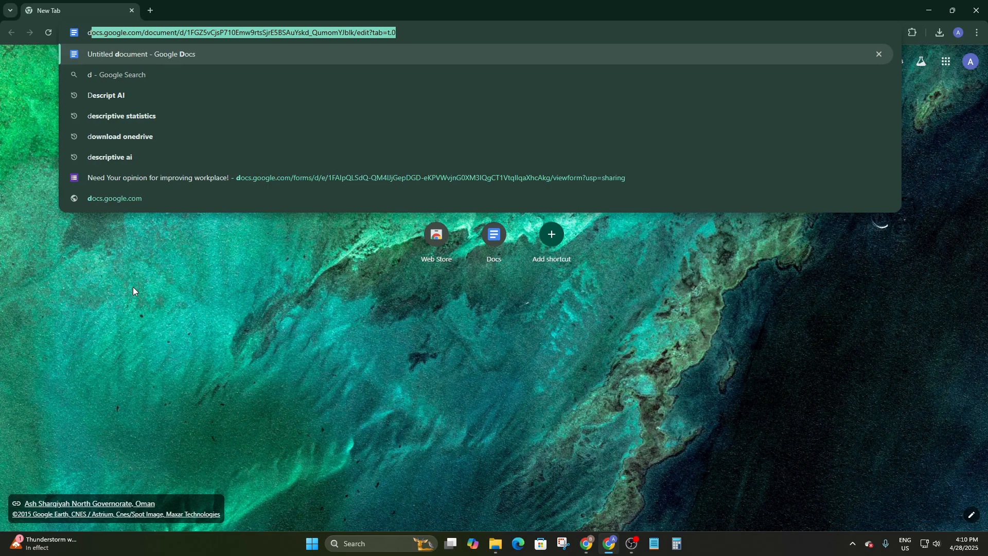
pyautogui.press('BackSpace')
pyautogui.press('BackSpace')
pyautogui.press('BackSpace')
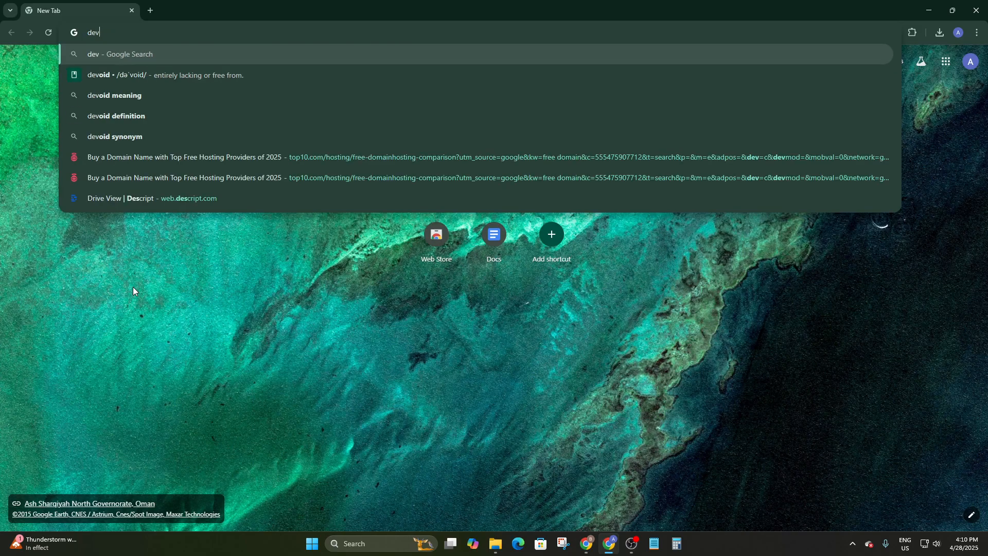
pyautogui.write('id ')
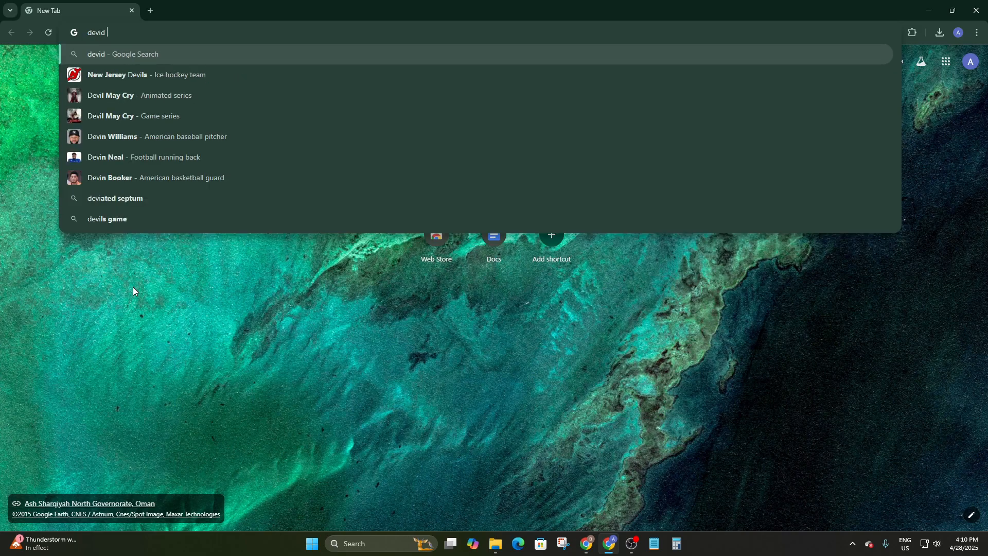
pyautogui.write('bej')
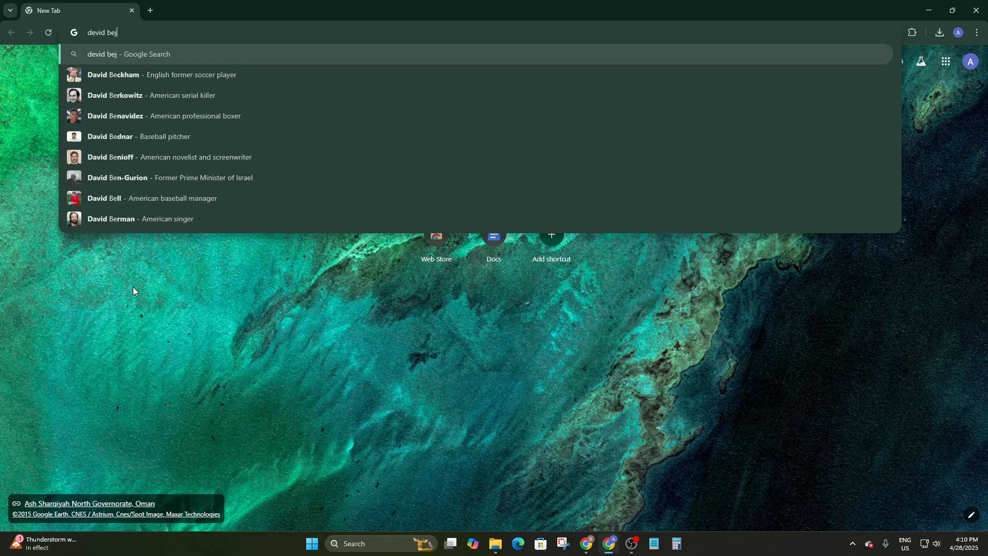
pyautogui.write('=kh')
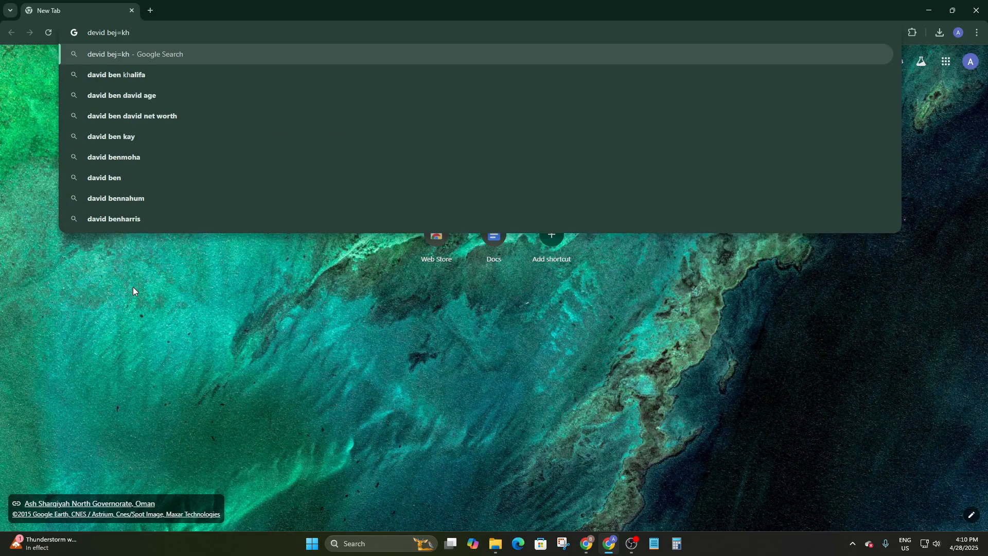
pyautogui.press('BackSpace')
pyautogui.press('BackSpace')
pyautogui.press('BackSpace')
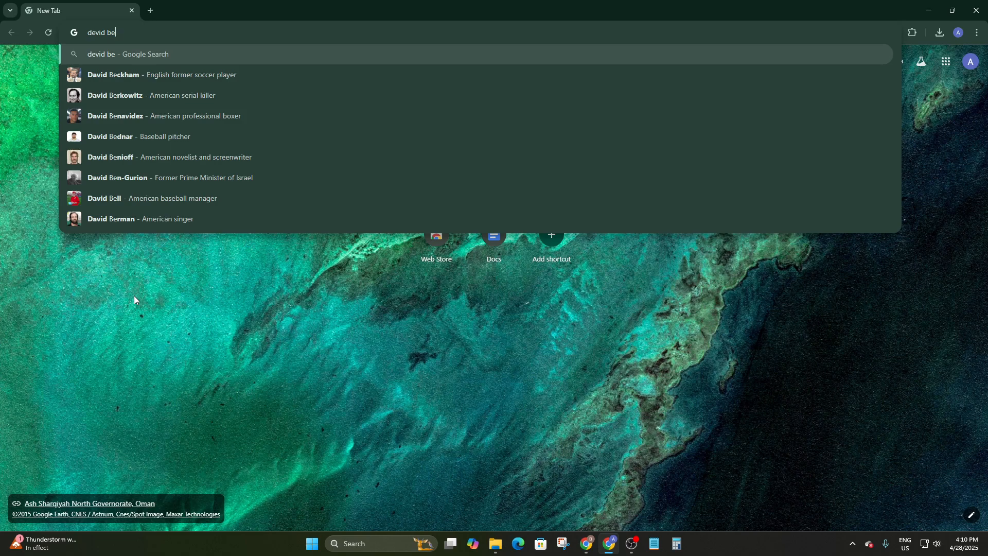
pyautogui.click(119, 75)
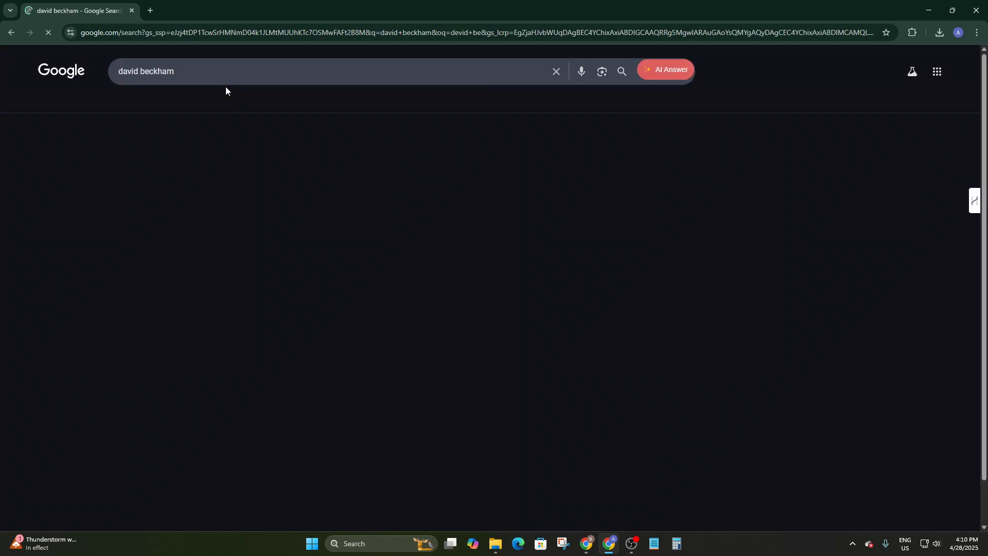
# Switch to the image results and open the Biography photo of Beckham kicking a ball in a white Herbalife jersey.
pyautogui.click(150, 102)
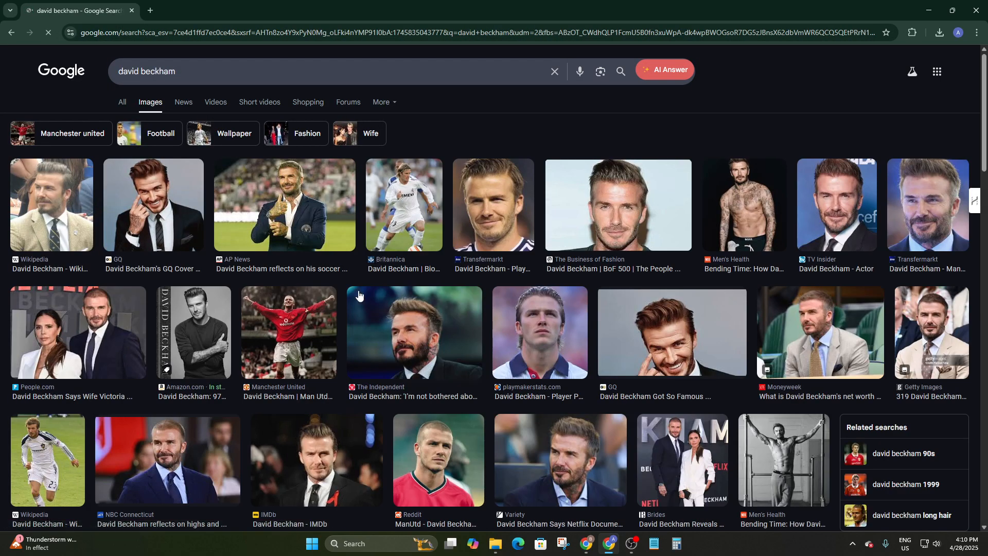
pyautogui.scroll(-1, 463, 402)
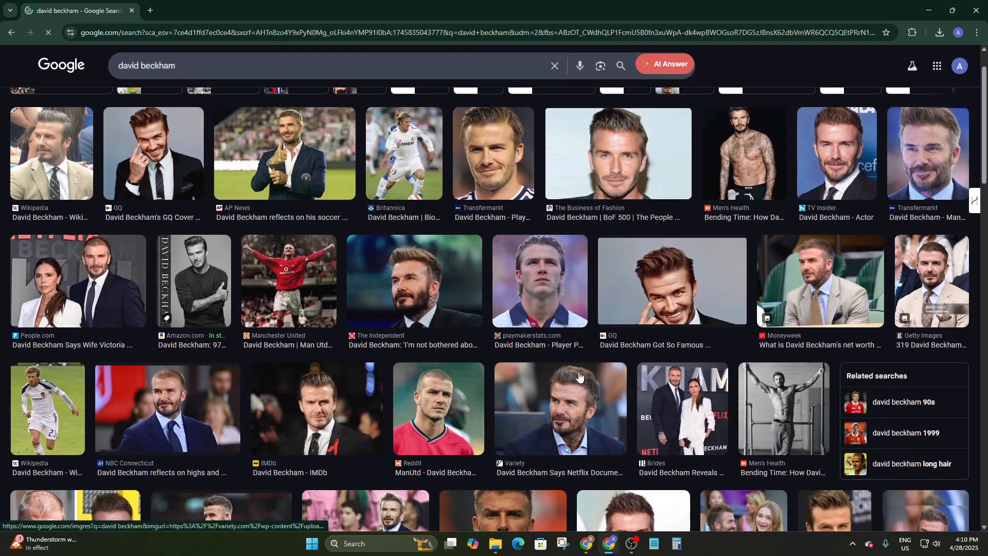
pyautogui.scroll(-2, 559, 329)
pyautogui.scroll(-3, 381, 371)
pyautogui.scroll(-2, 580, 350)
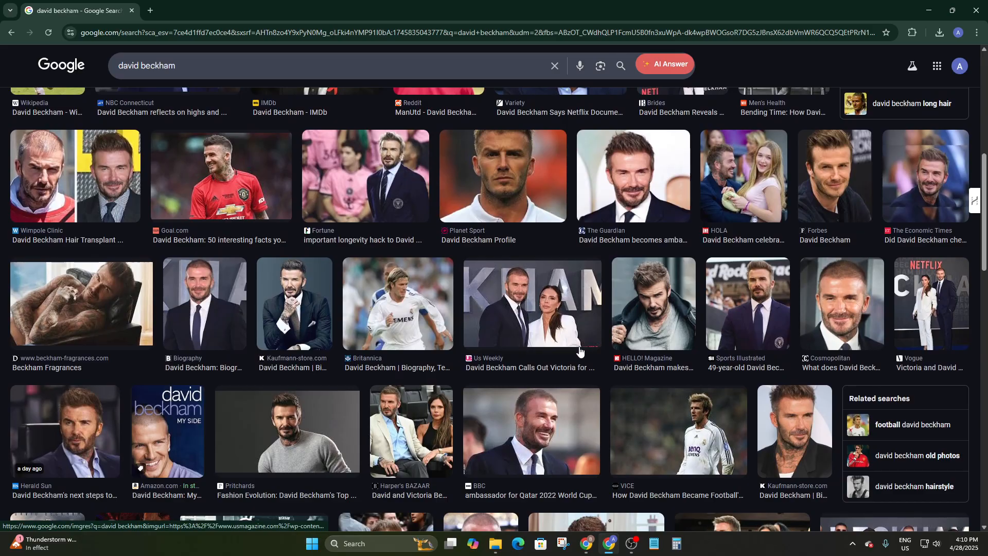
pyautogui.scroll(-5, 579, 350)
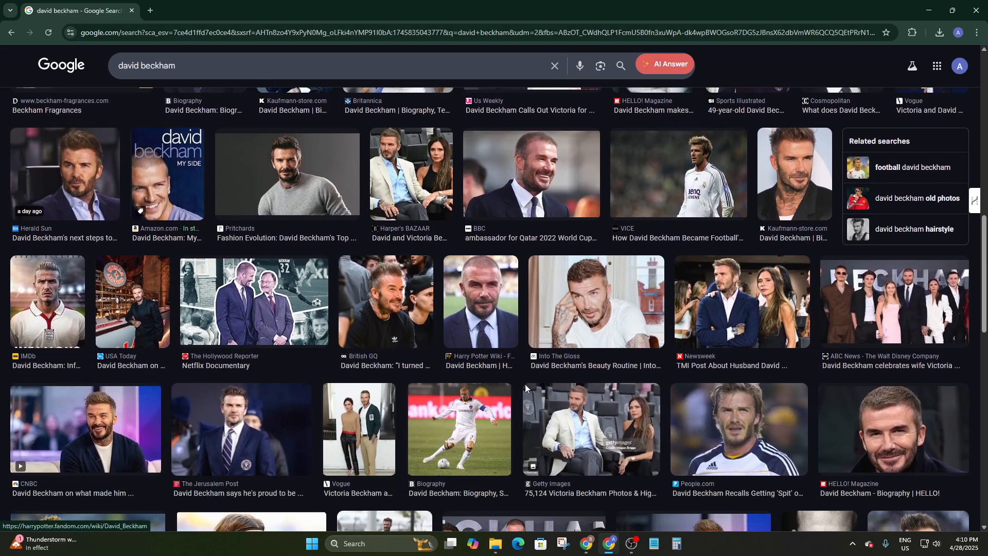
pyautogui.scroll(-3, 448, 366)
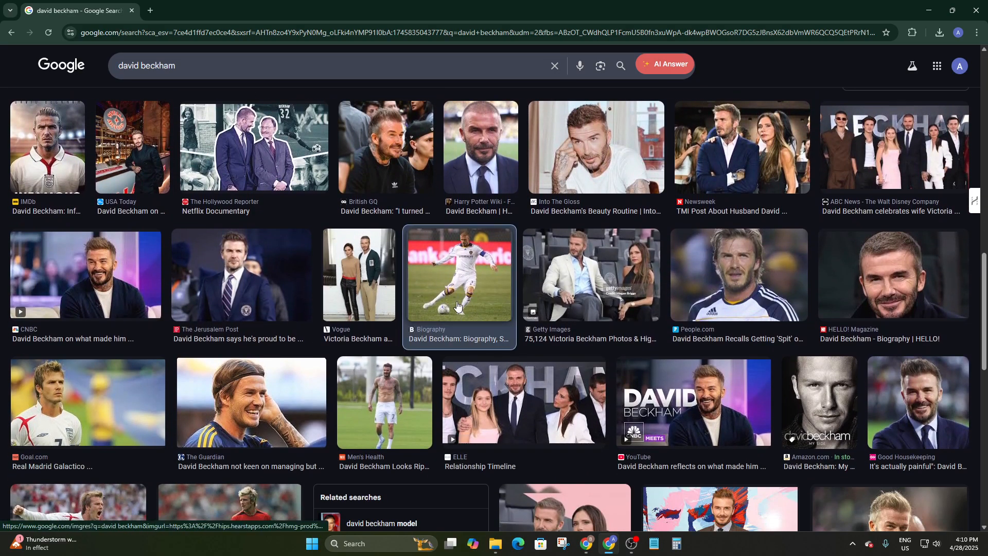
pyautogui.click(457, 306)
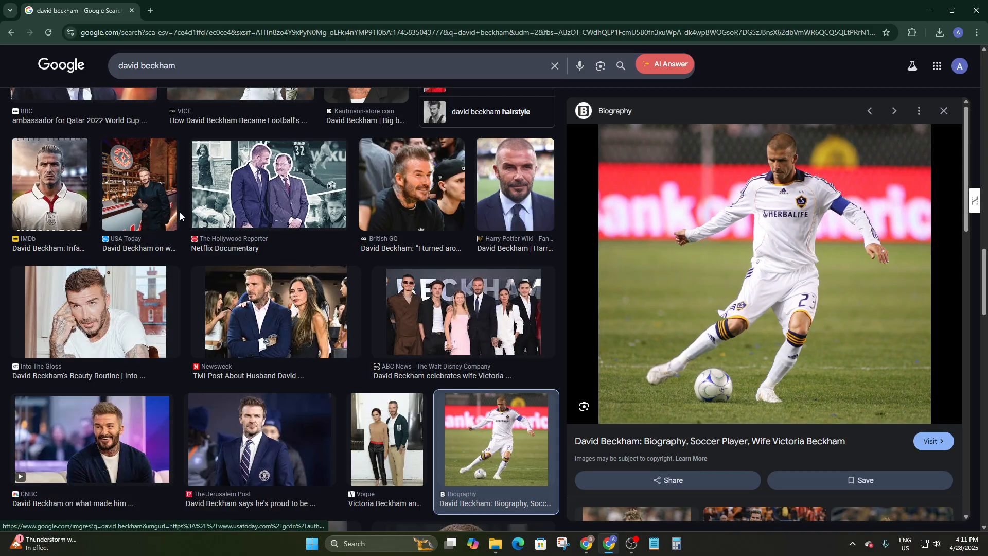
pyautogui.scroll(3, 180, 212)
pyautogui.scroll(-3, 180, 212)
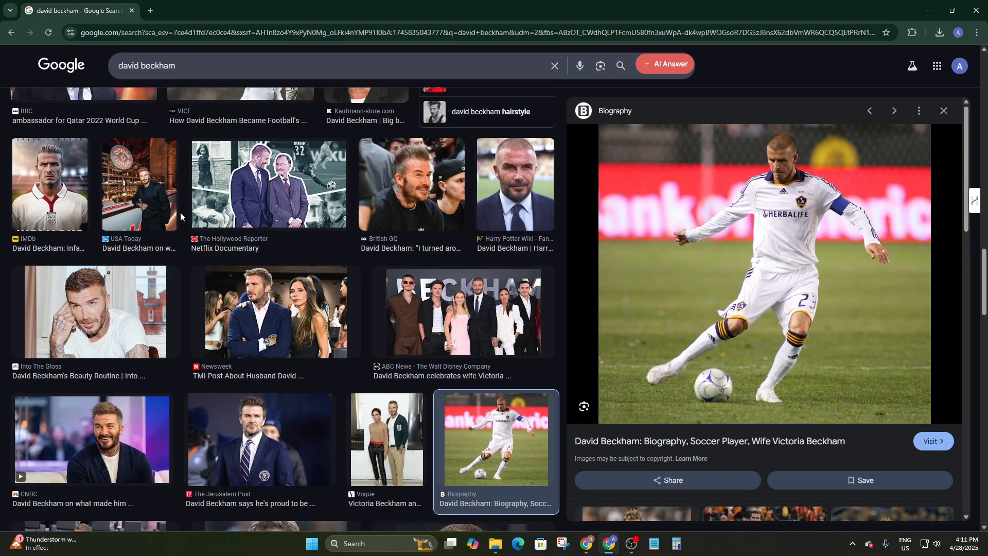
pyautogui.click(981, 33)
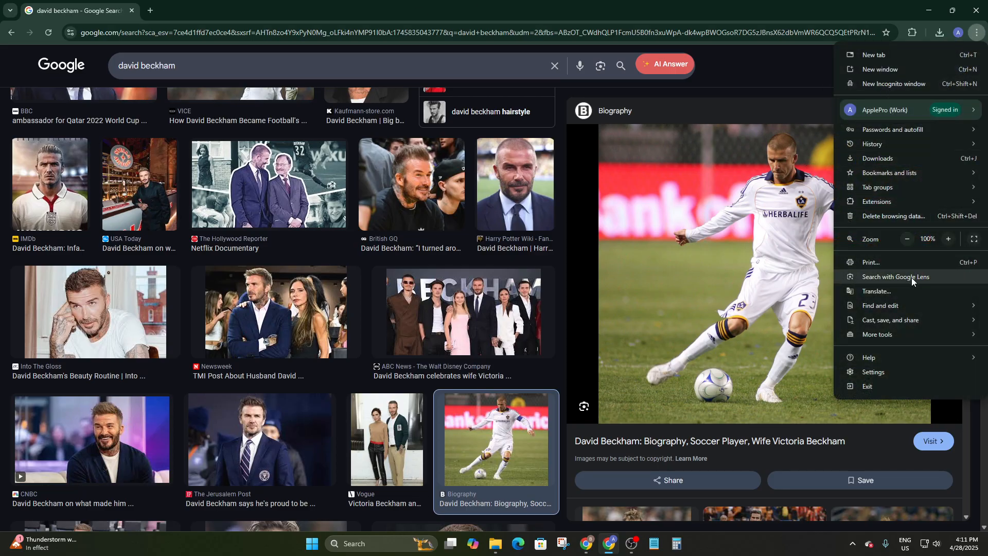
pyautogui.click(807, 70)
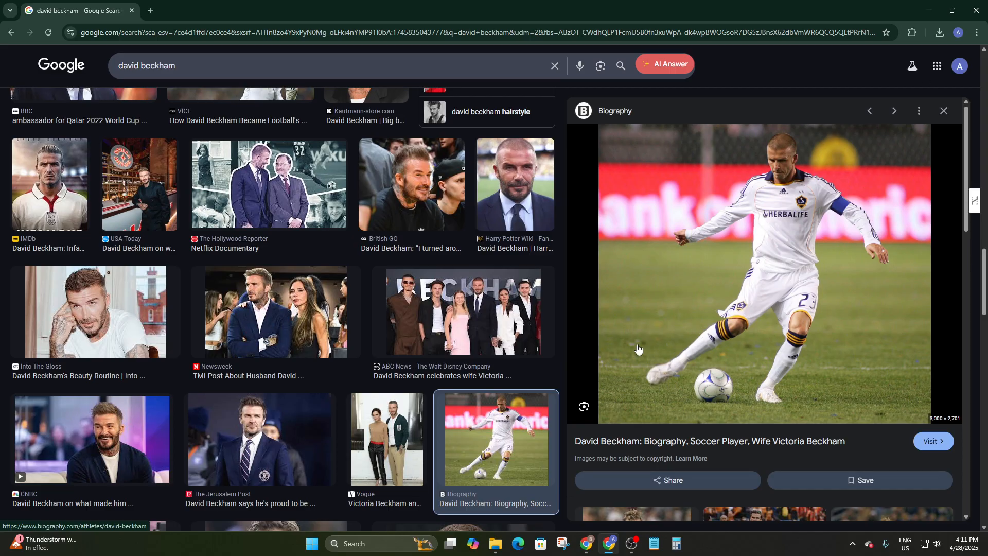
pyautogui.click(583, 406)
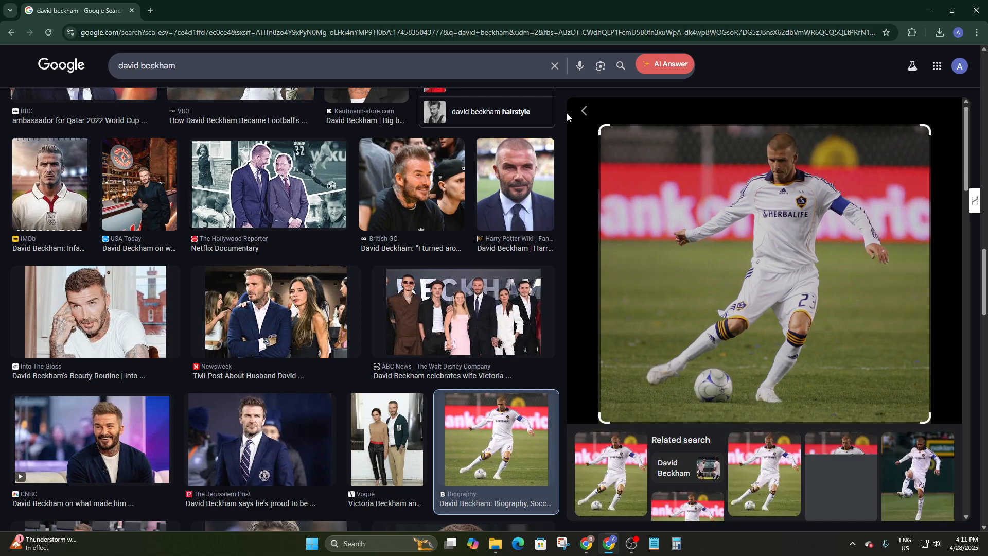
pyautogui.click(583, 111)
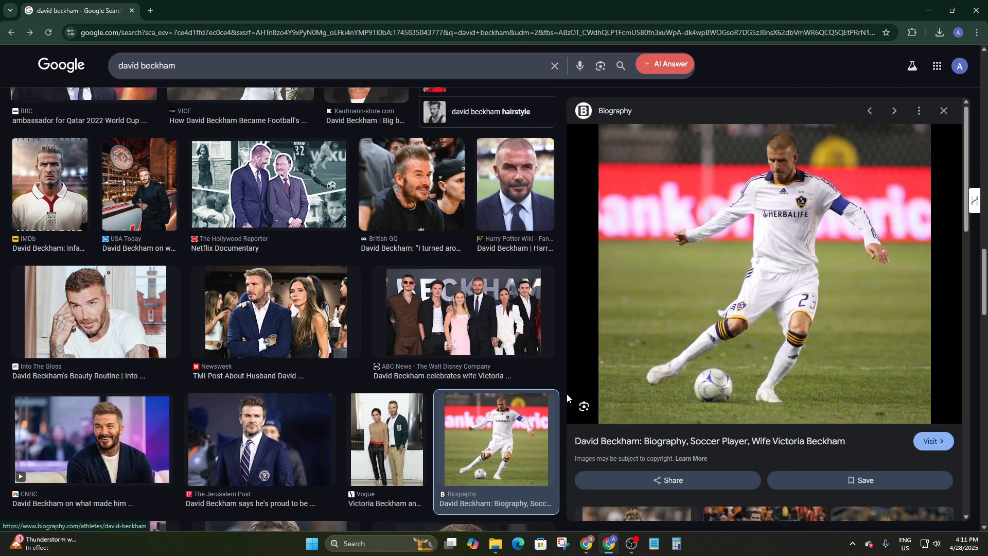
pyautogui.scroll(3, 286, 247)
pyautogui.scroll(3, 152, 227)
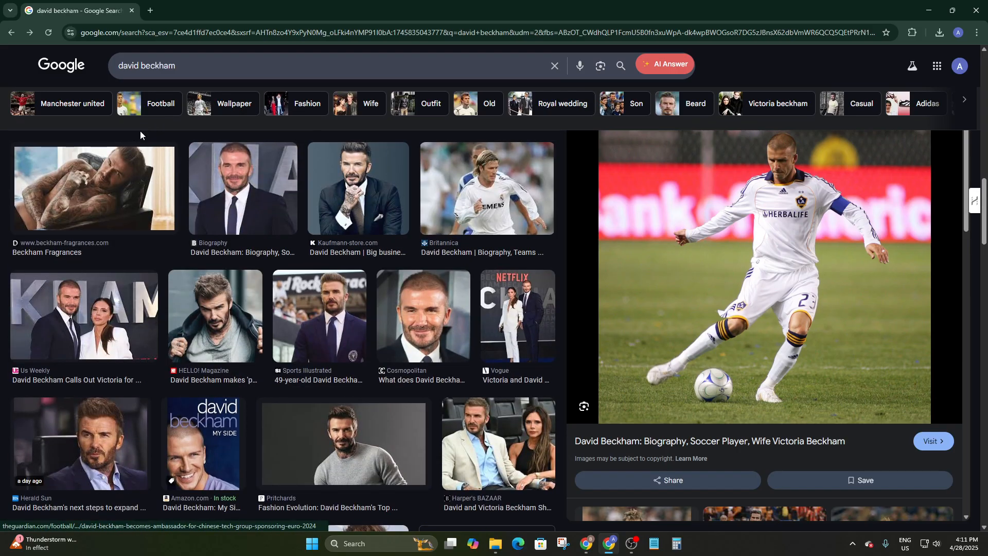
pyautogui.scroll(-4, 143, 126)
pyautogui.scroll(-3, 574, 366)
pyautogui.scroll(3, 574, 366)
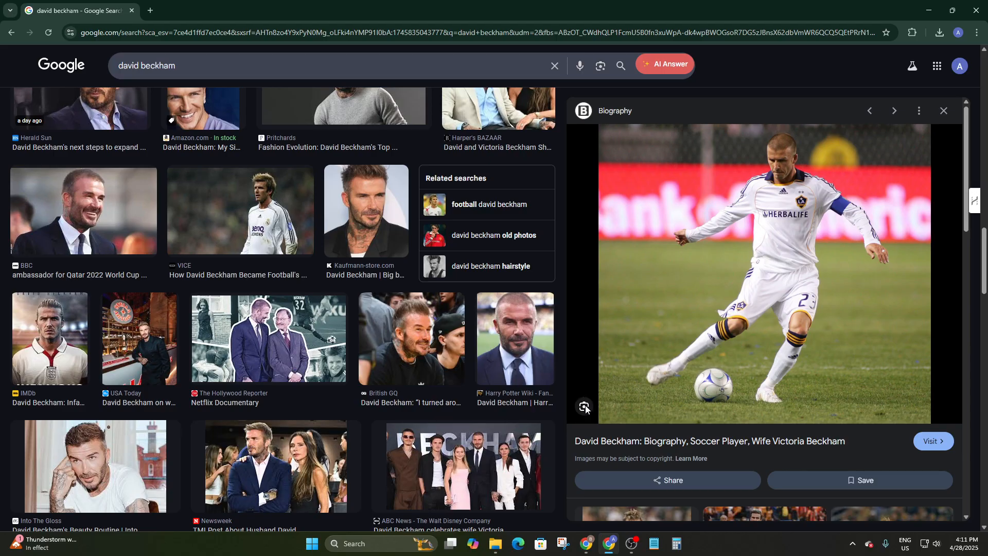
# Run a Google Lens search on the previewed photo and crop the search area to the player's white jersey.
pyautogui.click(585, 408)
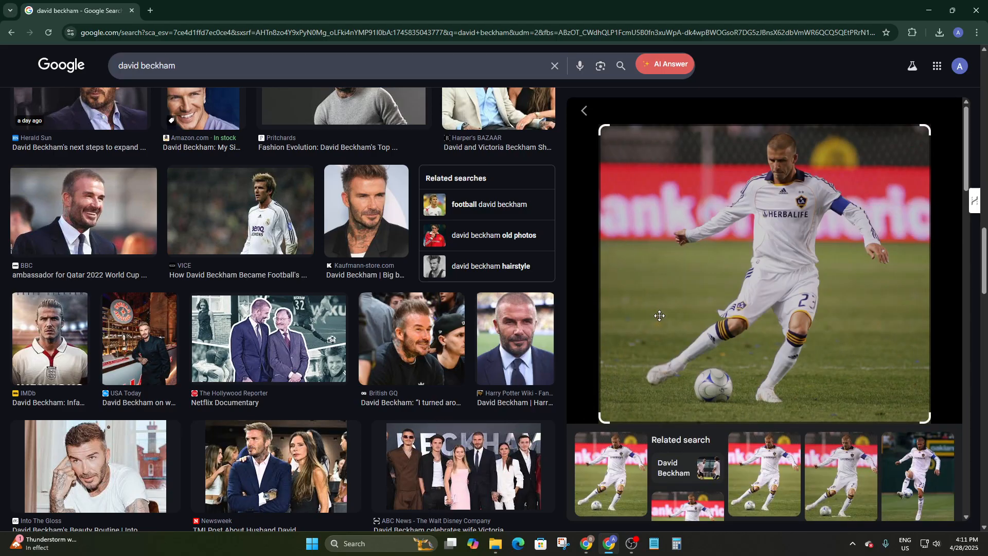
pyautogui.moveTo(601, 132); pyautogui.dragTo(716, 176)
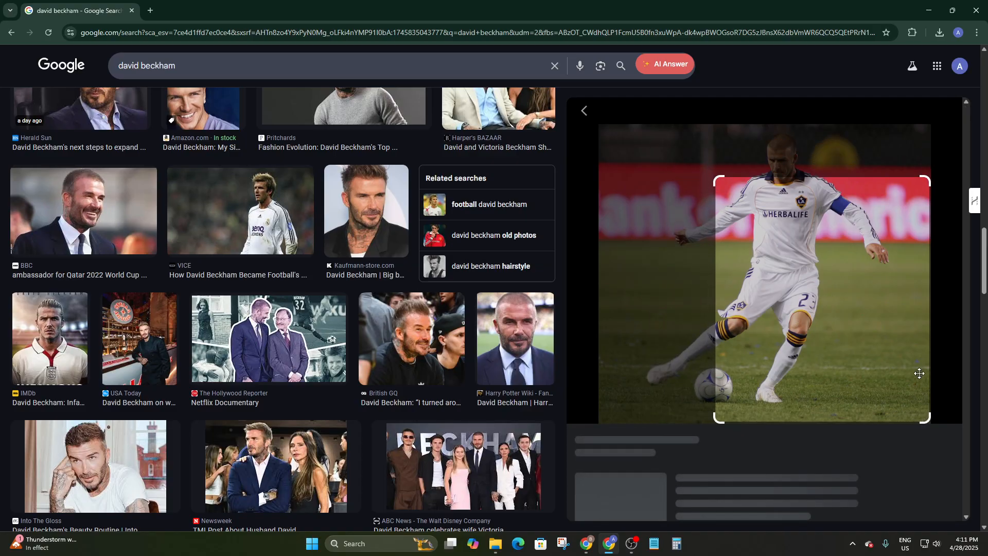
pyautogui.moveTo(927, 418); pyautogui.dragTo(880, 277)
pyautogui.moveTo(721, 180); pyautogui.dragTo(690, 177)
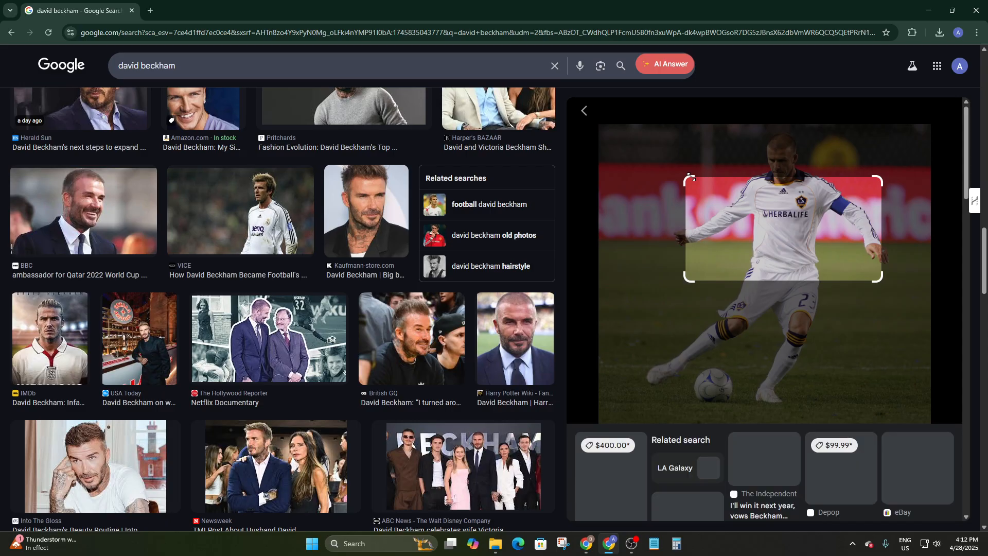
pyautogui.moveTo(692, 281); pyautogui.dragTo(693, 277)
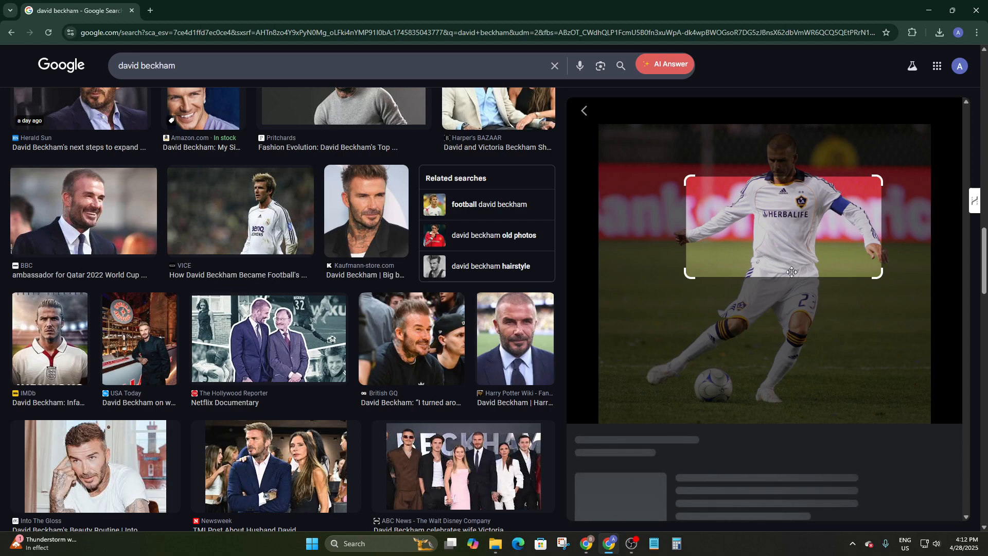
# Examine the visual matches and shopping listings for the cropped jersey, and return to the photo preview.
pyautogui.scroll(-3, 782, 370)
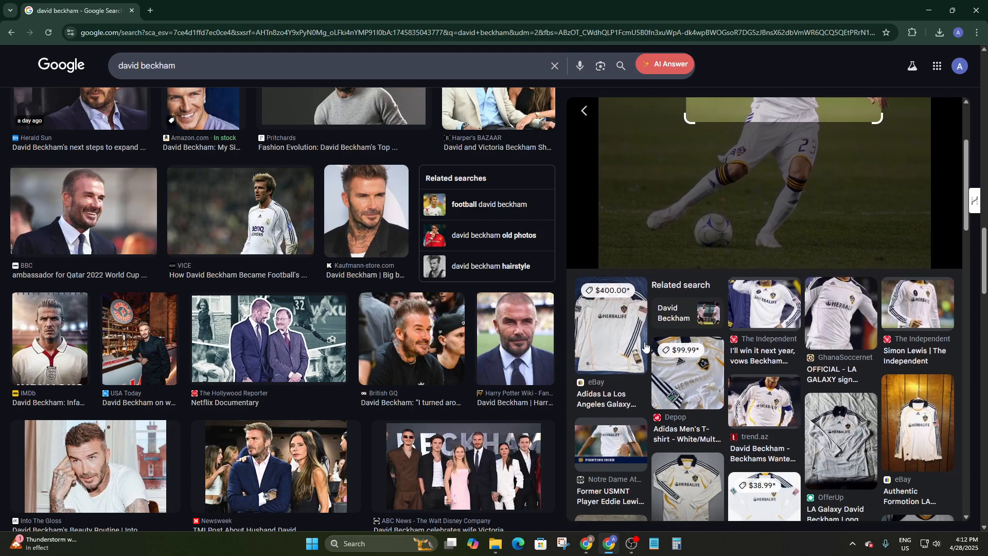
pyautogui.scroll(-3, 645, 347)
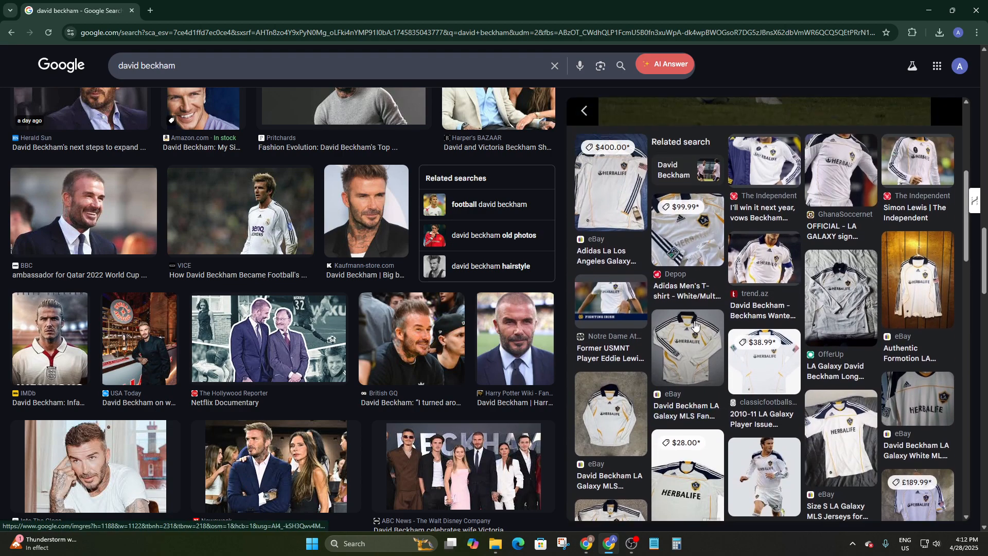
pyautogui.scroll(2, 628, 278)
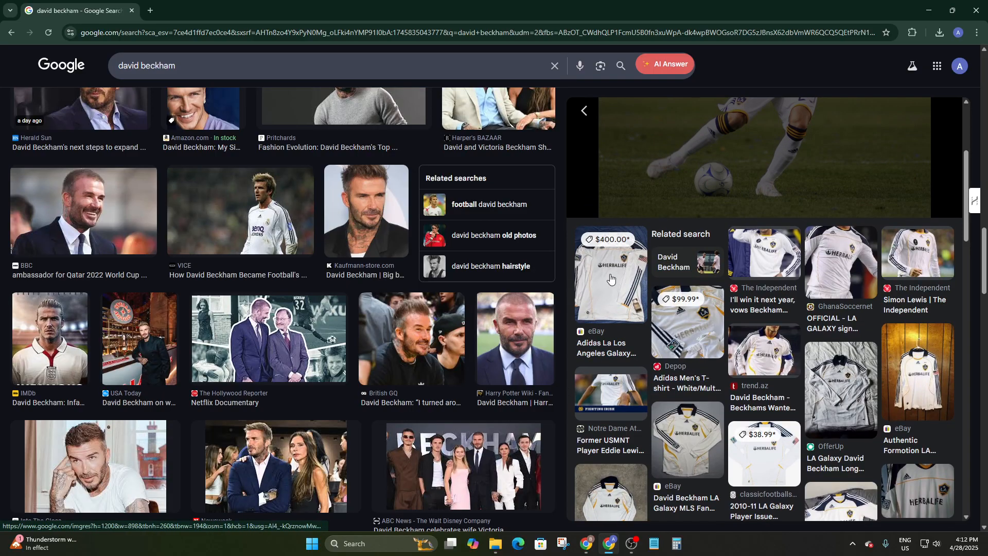
pyautogui.scroll(-1, 867, 278)
pyautogui.scroll(-12, 867, 278)
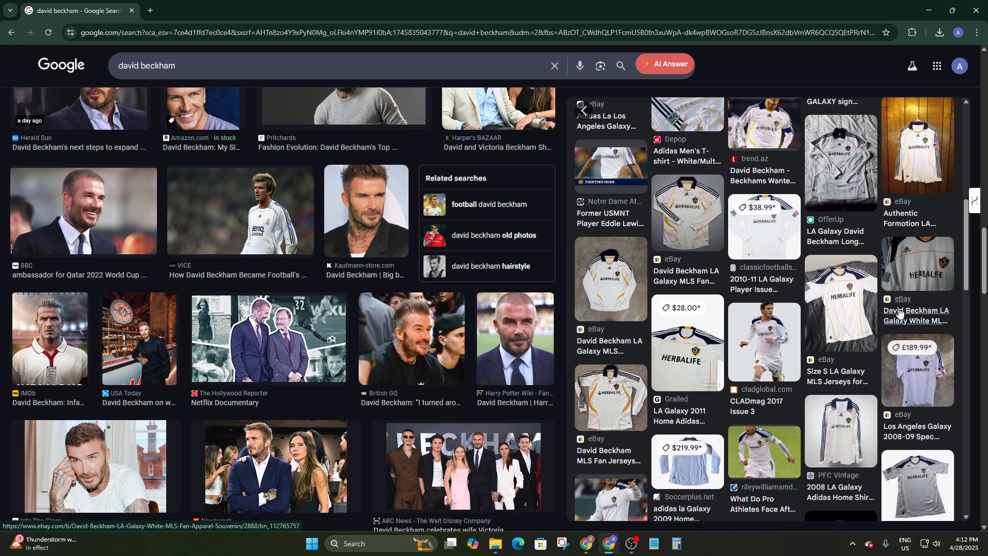
pyautogui.scroll(-5, 748, 389)
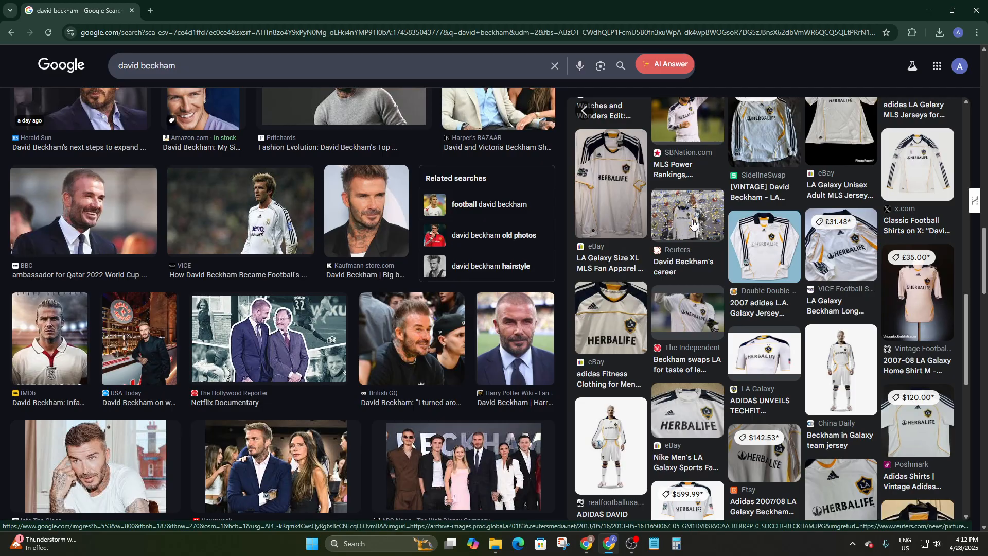
pyautogui.click(789, 365)
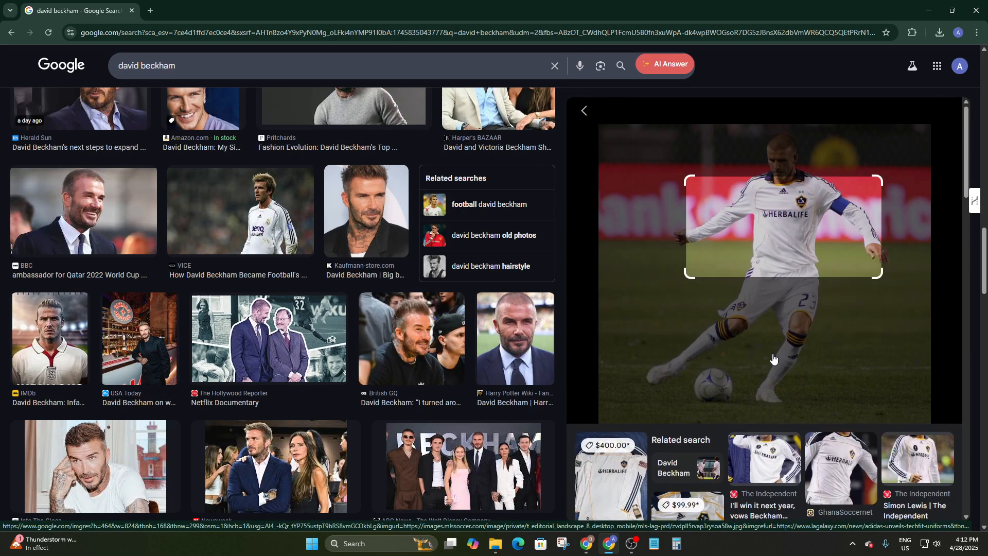
pyautogui.click(584, 111)
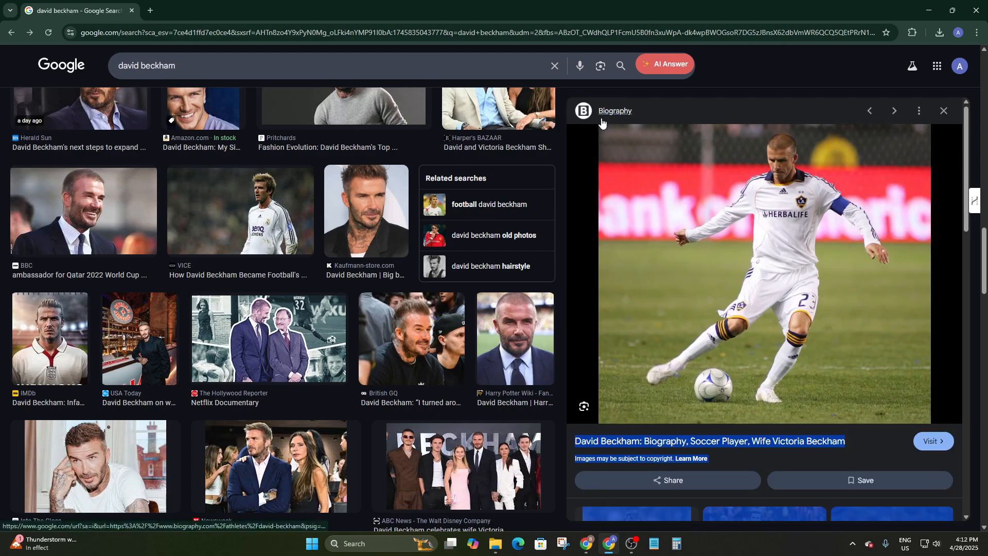
pyautogui.click(580, 415)
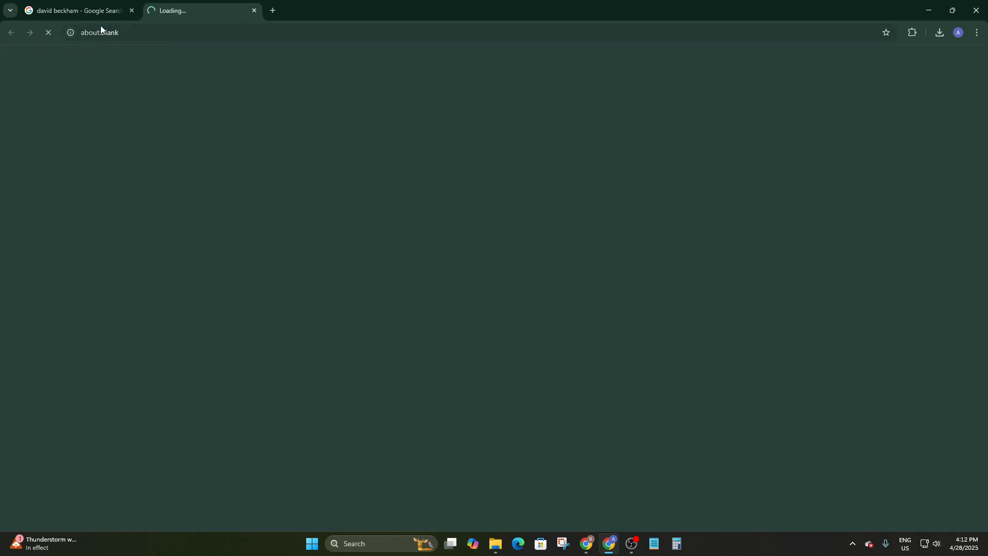
pyautogui.hotkey('ctrl', 'shift', 'Tab')
pyautogui.click(254, 11)
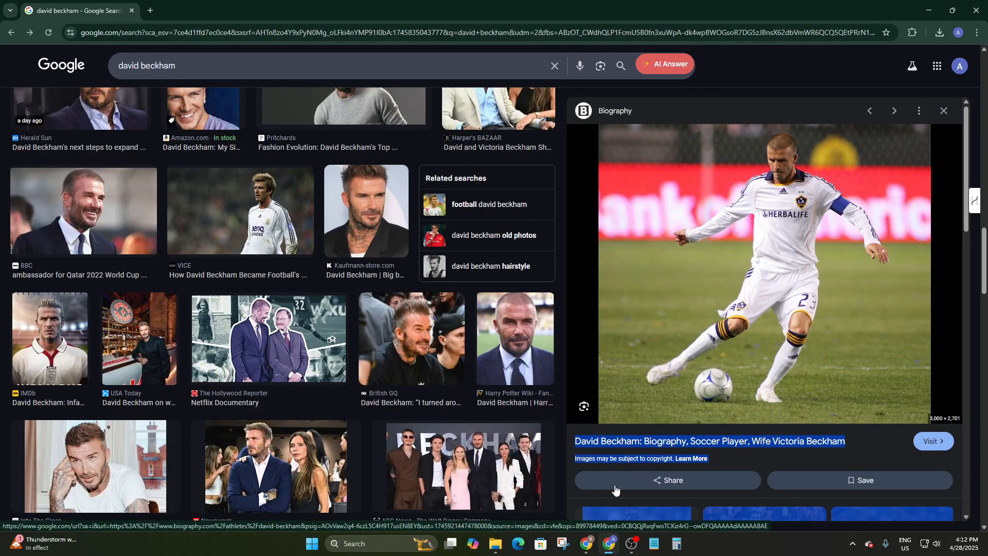
# Start a Google Lens search of the page, accept the notice about sending a page screenshot to Google, and exit Lens.
pyautogui.click(976, 34)
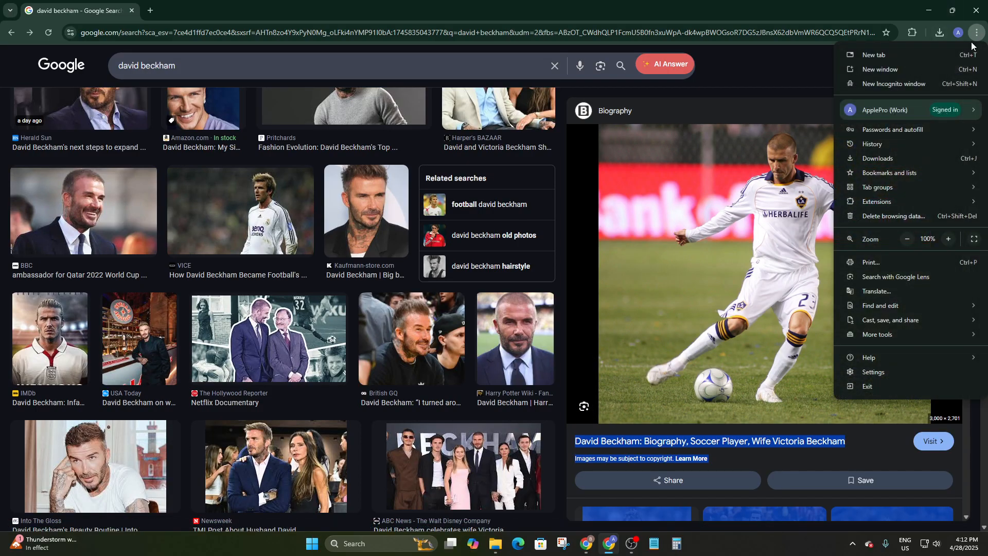
pyautogui.click(891, 277)
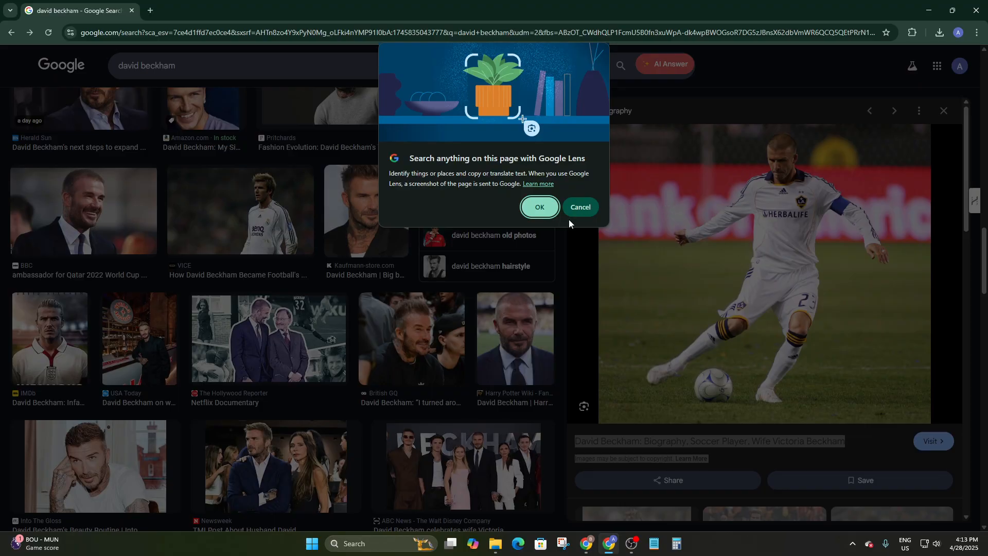
pyautogui.click(534, 205)
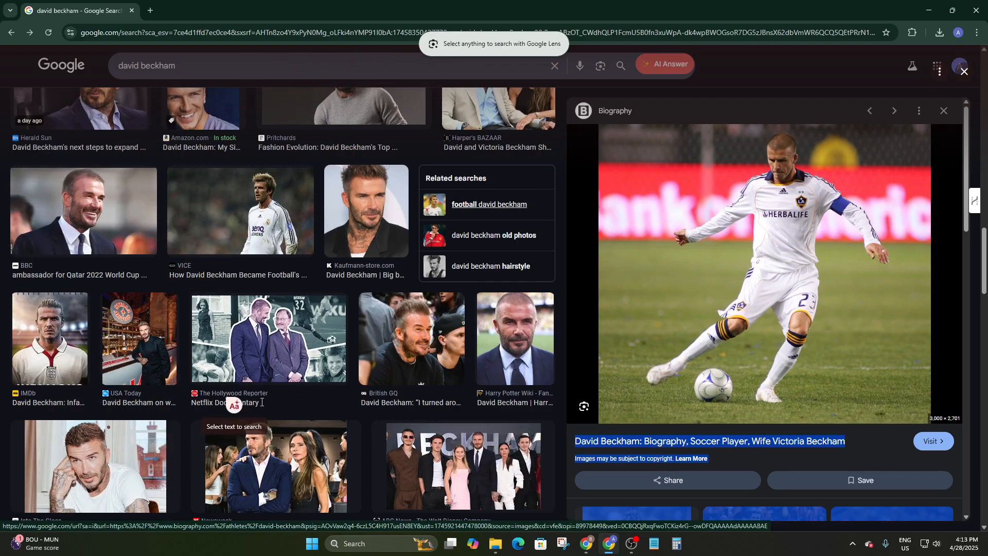
pyautogui.moveTo(215, 71); pyautogui.dragTo(232, 79)
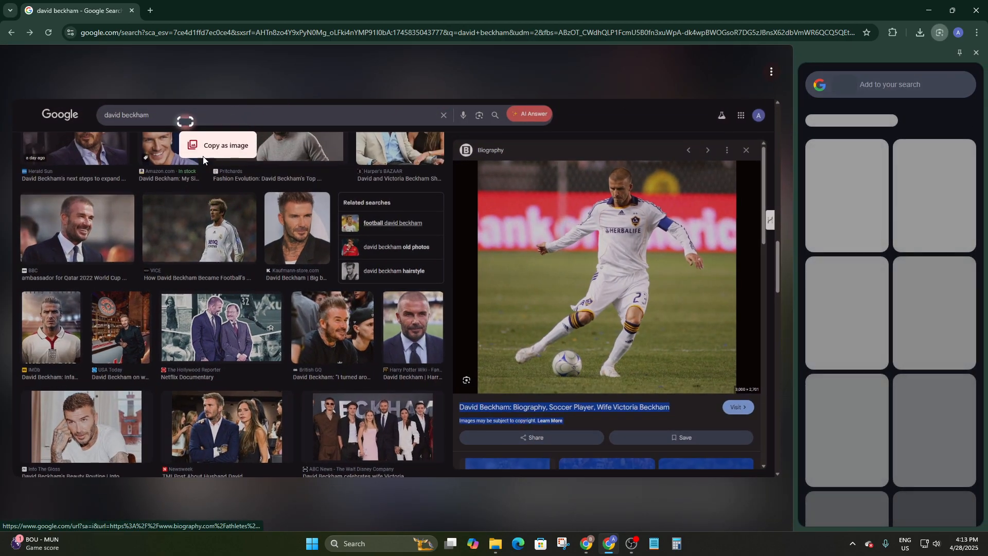
pyautogui.click(258, 88)
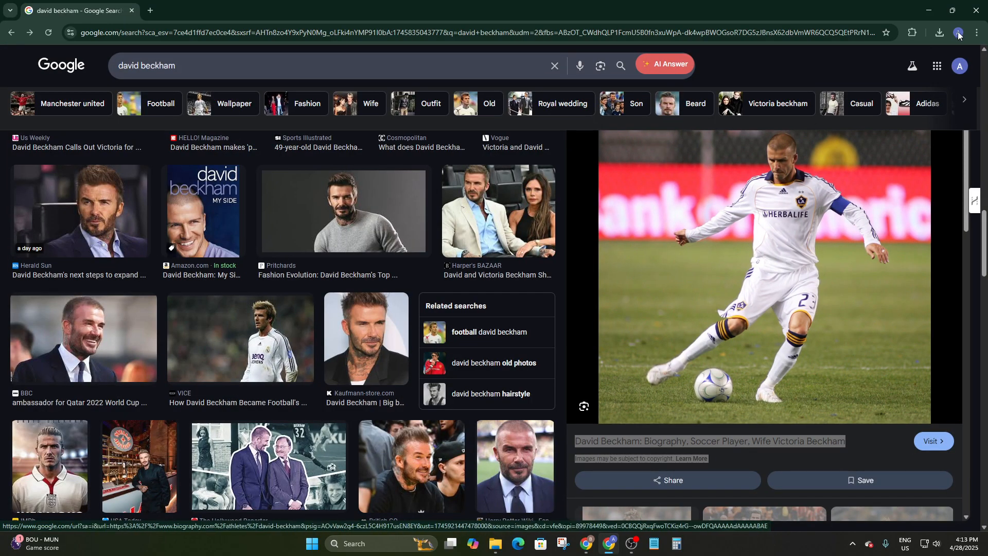
# Run a Google Lens search of the page on the soccer ball at the player's feet in the previewed photo.
pyautogui.click(977, 33)
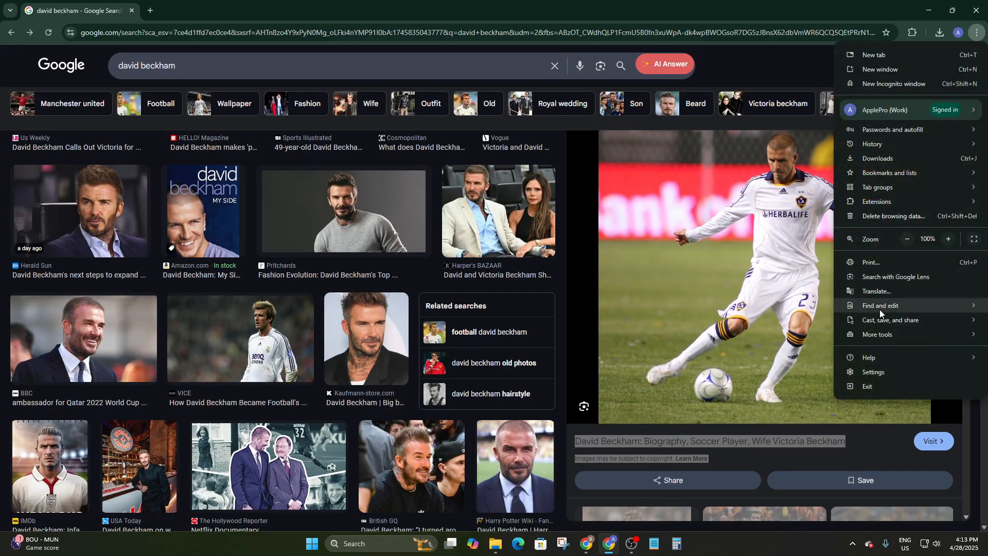
pyautogui.click(879, 274)
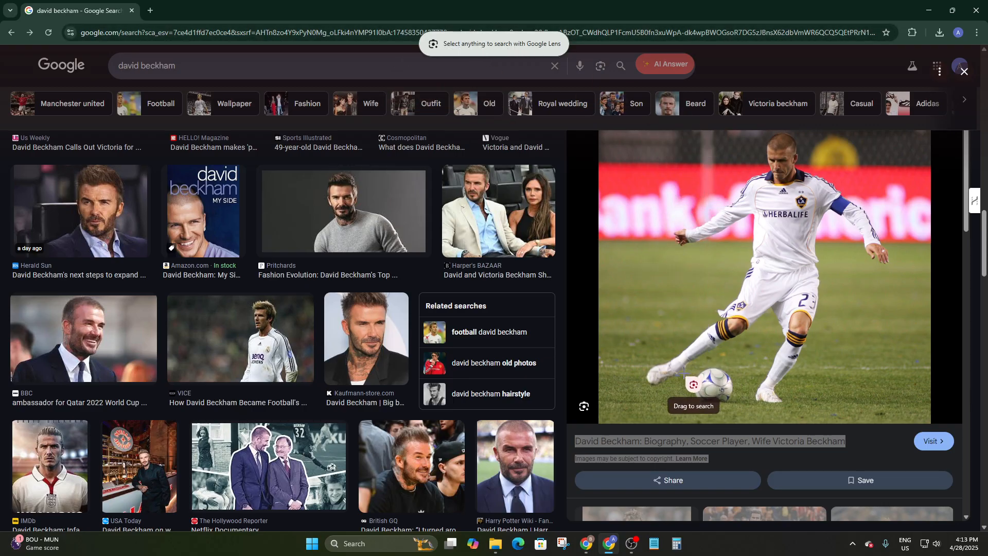
pyautogui.moveTo(686, 368); pyautogui.dragTo(739, 407)
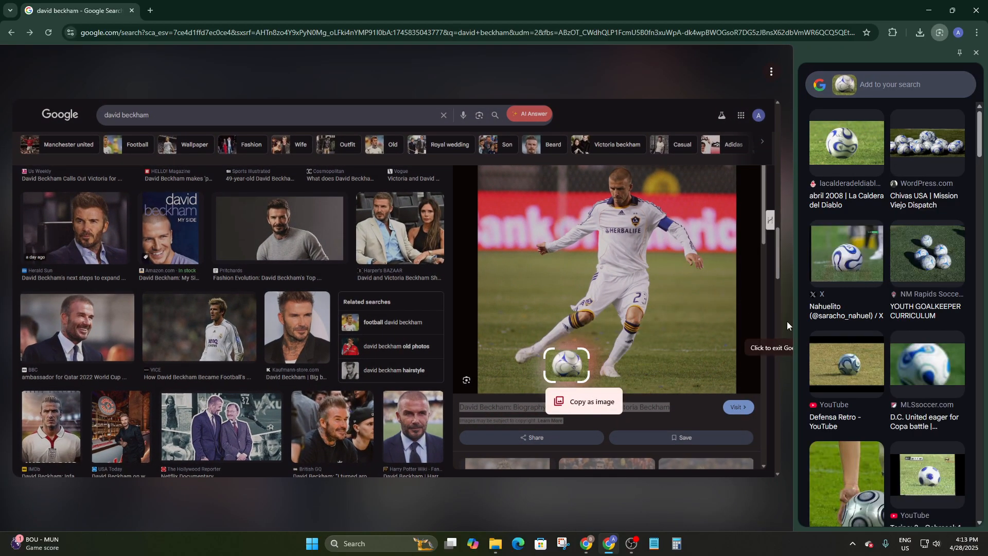
# Examine the visual matches for the selected soccer ball, and exit Google Lens.
pyautogui.scroll(-10, 871, 176)
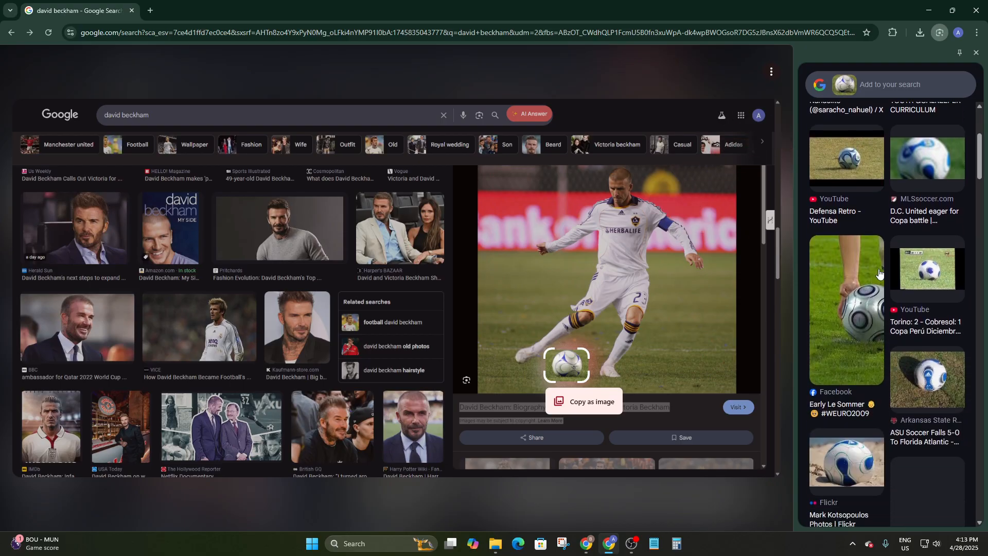
pyautogui.scroll(8, 888, 384)
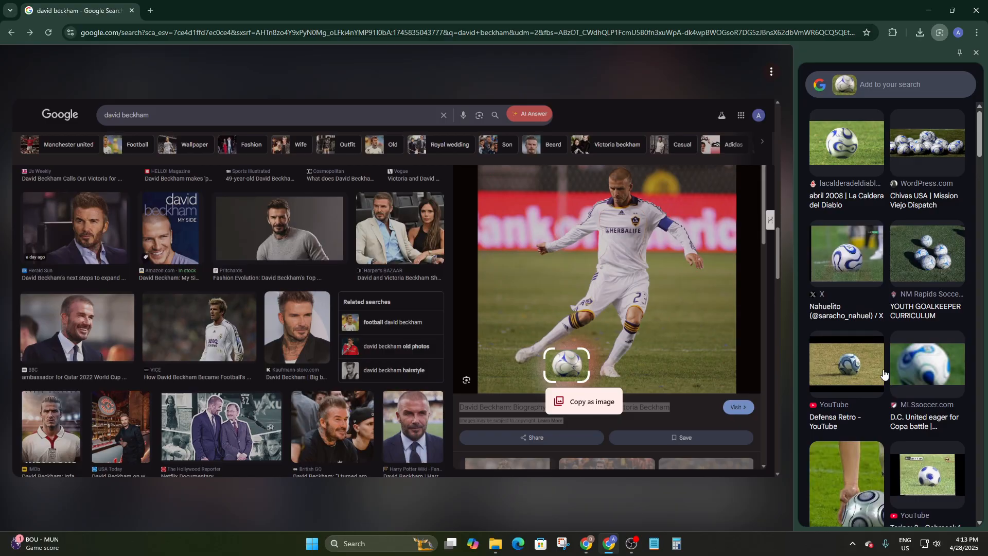
pyautogui.scroll(-10, 906, 228)
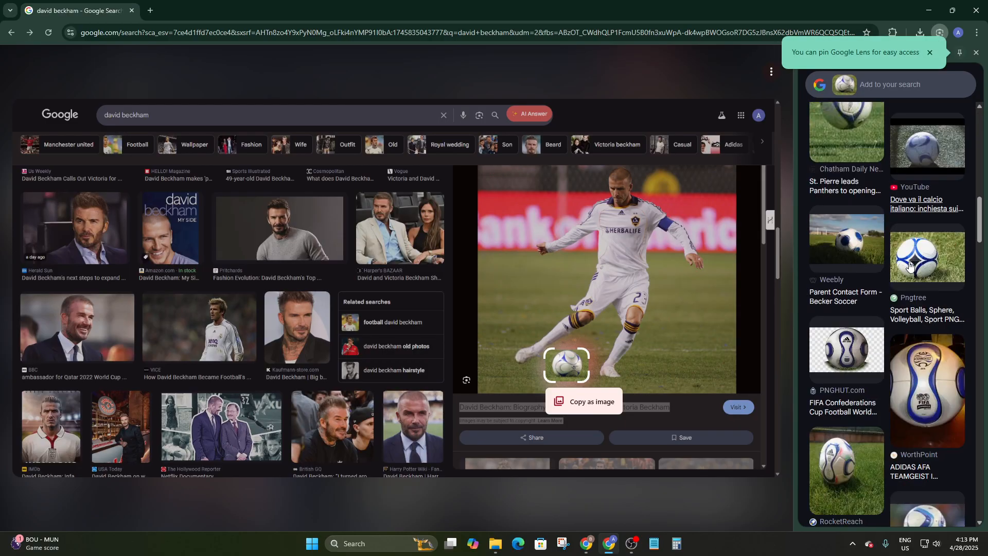
pyautogui.scroll(-3, 875, 298)
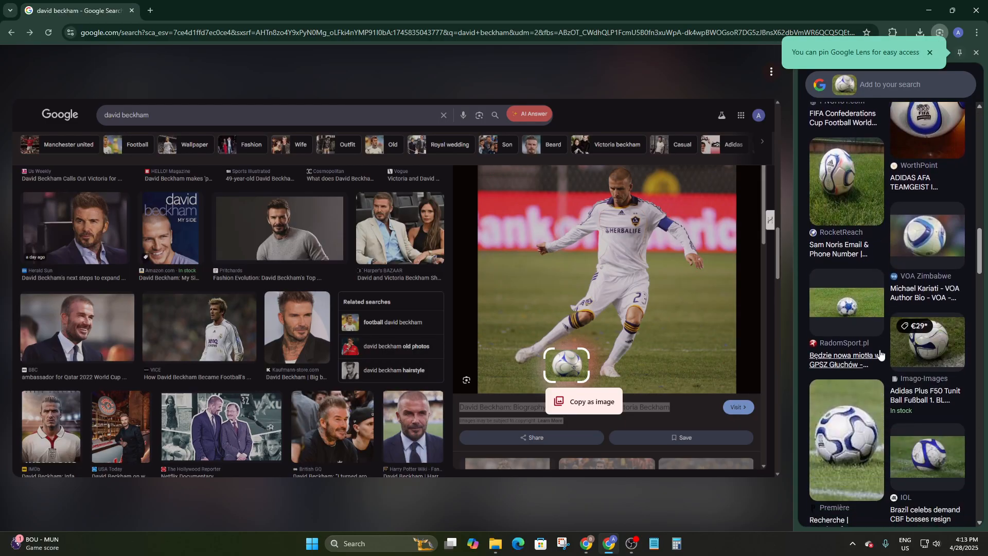
pyautogui.scroll(3, 881, 399)
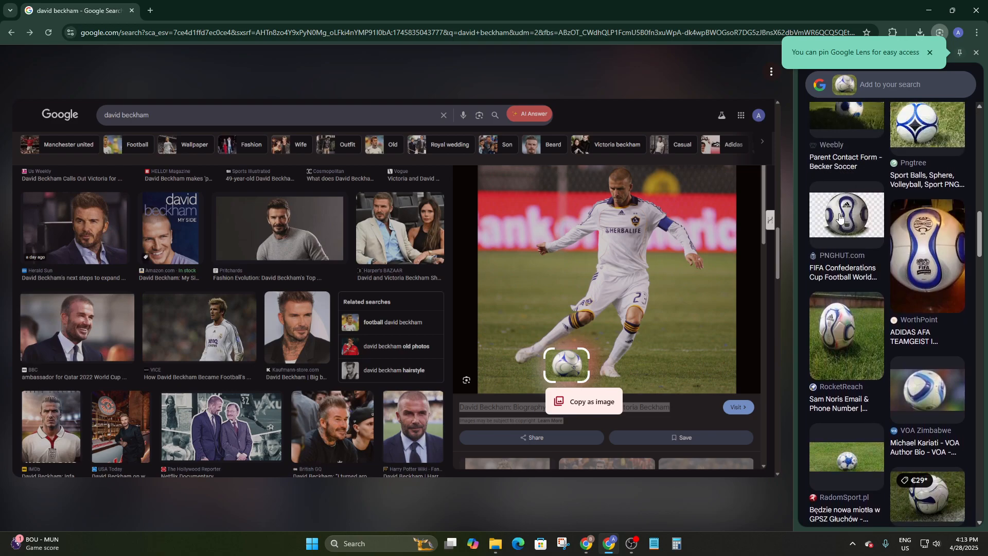
pyautogui.scroll(-10, 841, 226)
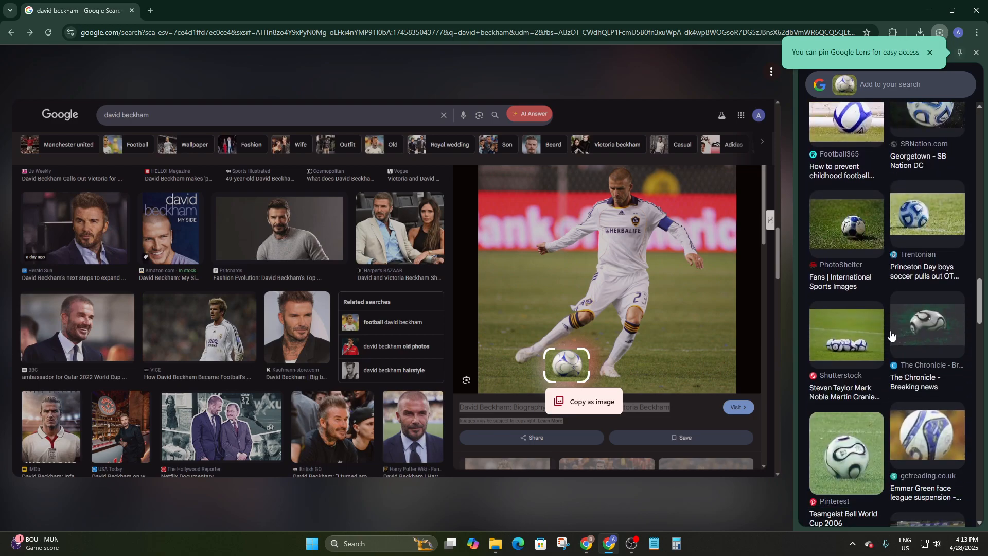
pyautogui.scroll(-10, 890, 375)
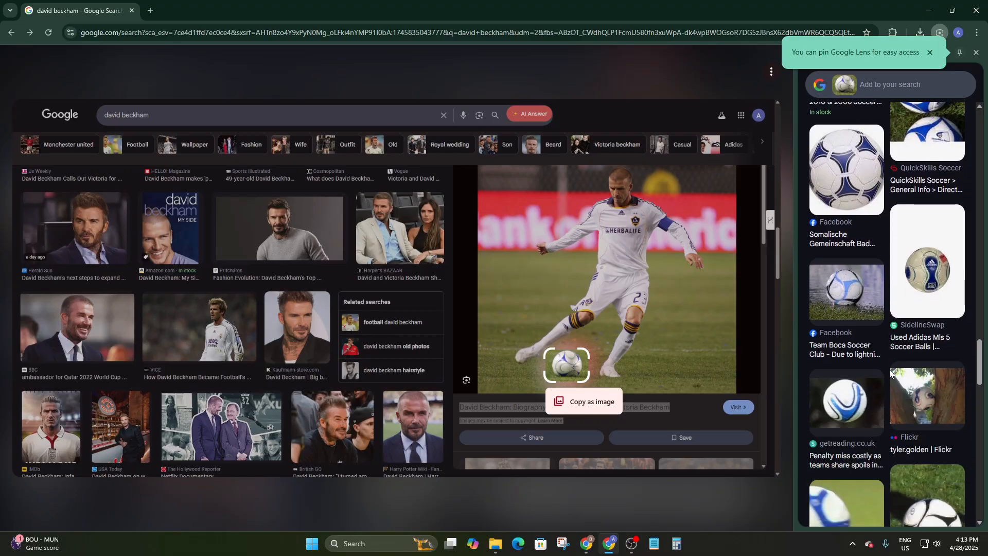
pyautogui.scroll(-2, 889, 369)
pyautogui.scroll(8, 888, 370)
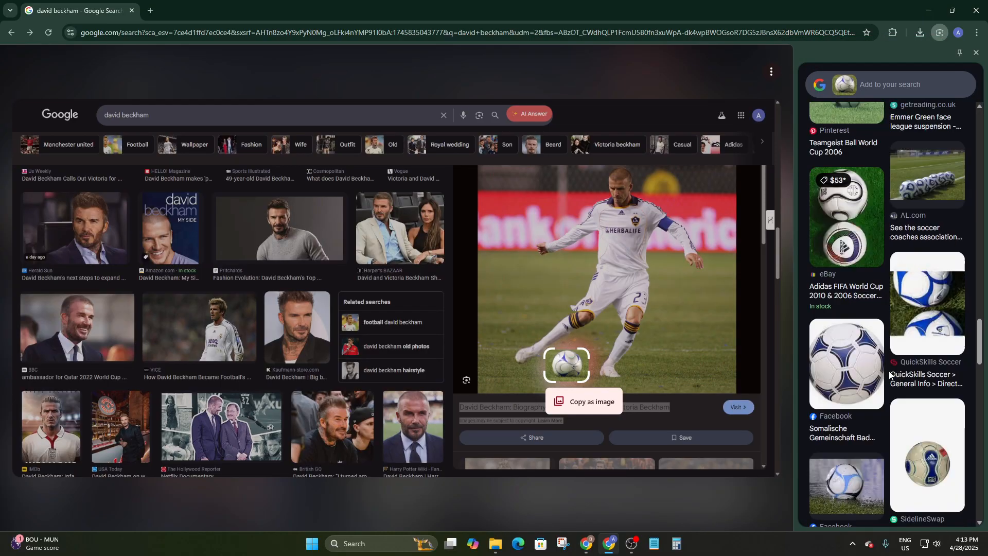
pyautogui.scroll(10, 888, 370)
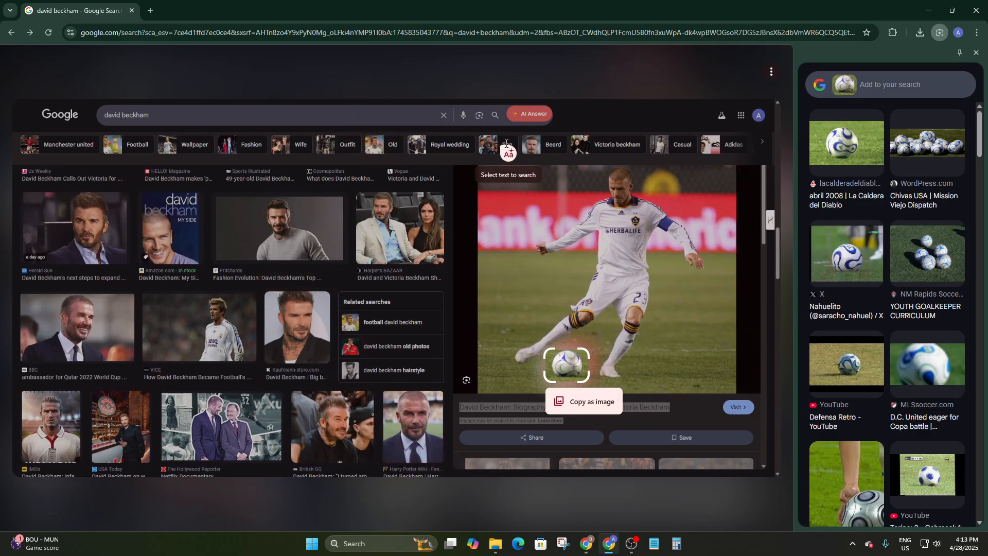
pyautogui.click(427, 69)
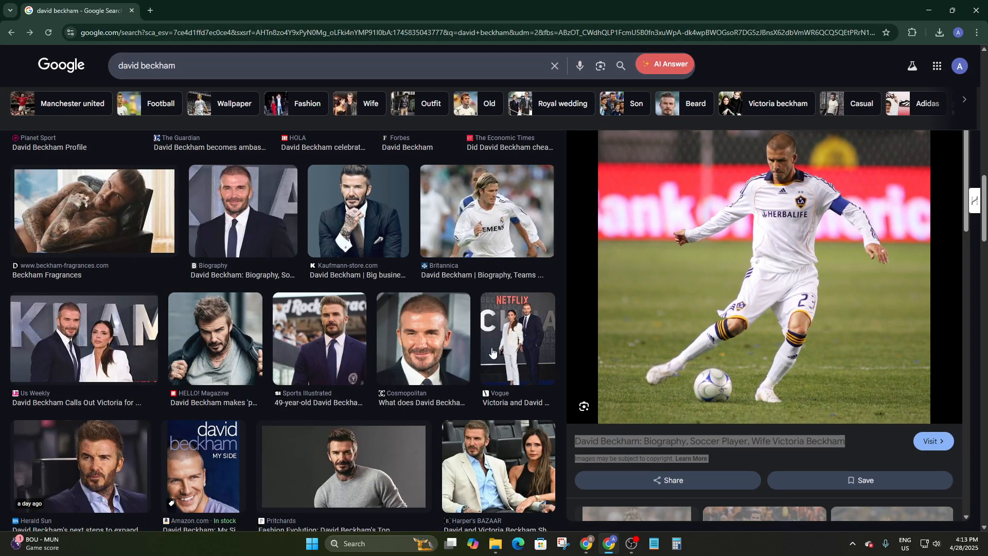
# Open youtube.com in a new tab.
pyautogui.click(150, 10)
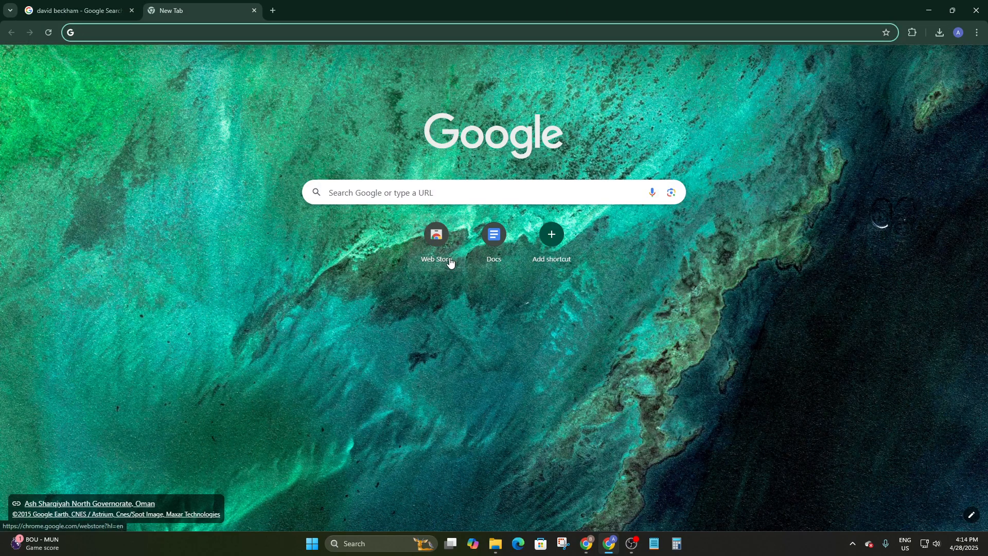
pyautogui.click(174, 33)
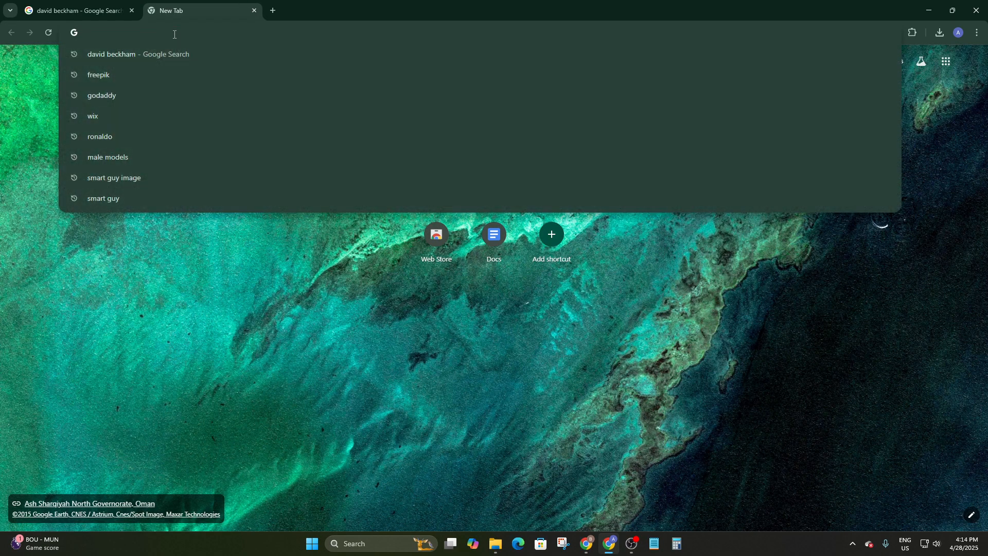
pyautogui.write('youtube.com')
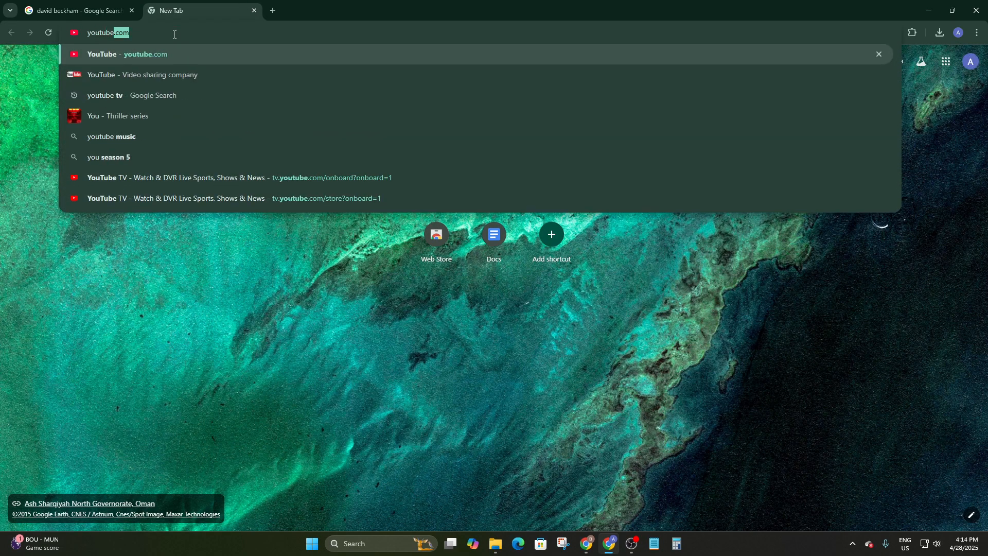
pyautogui.press('Return')
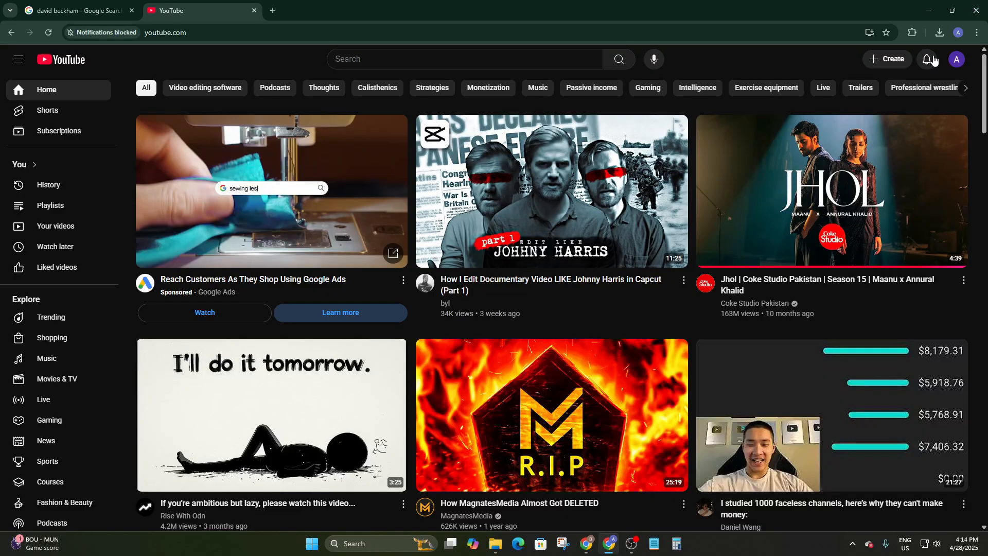
# Run a Google Lens search of the page on the whole "I'll do it tomorrow." video thumbnail.
pyautogui.click(977, 33)
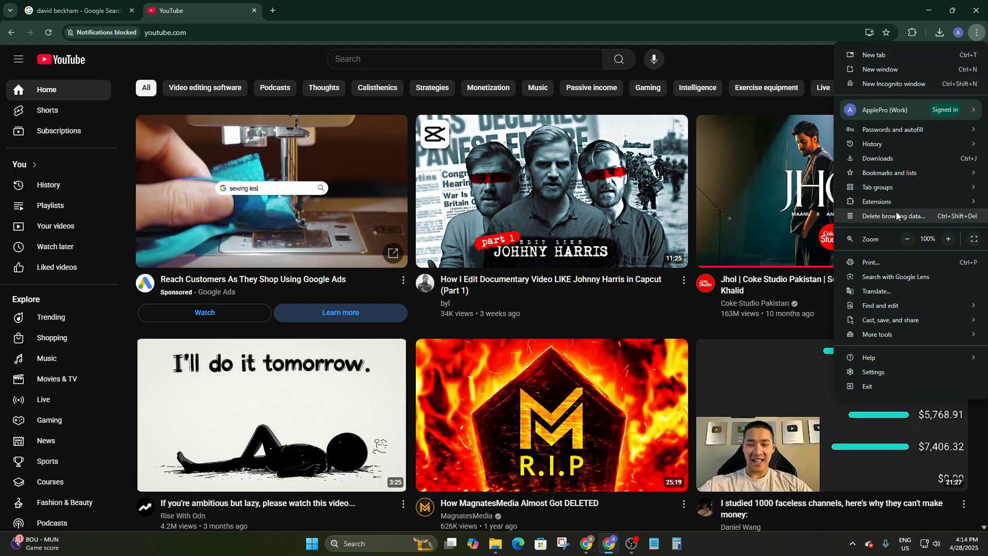
pyautogui.click(880, 277)
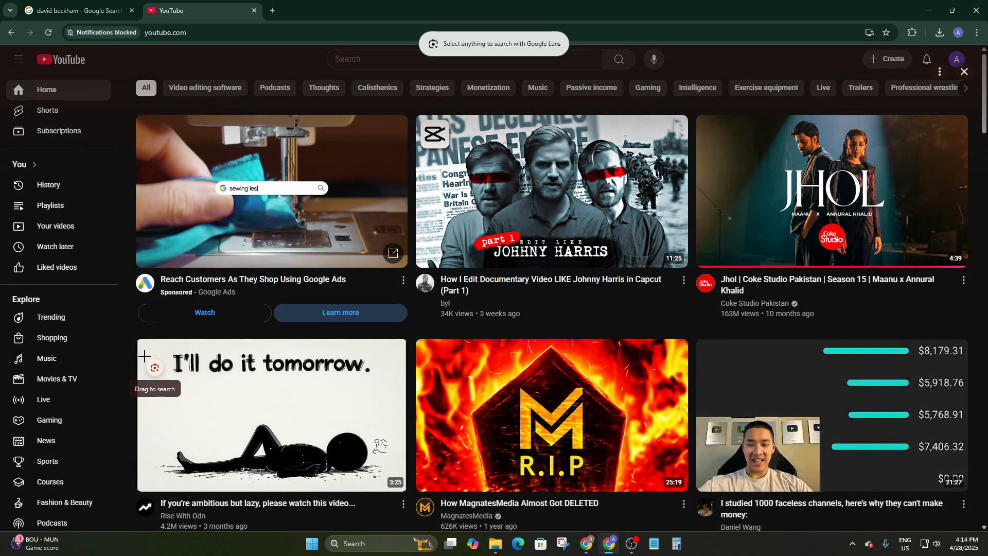
pyautogui.moveTo(138, 340); pyautogui.dragTo(396, 487)
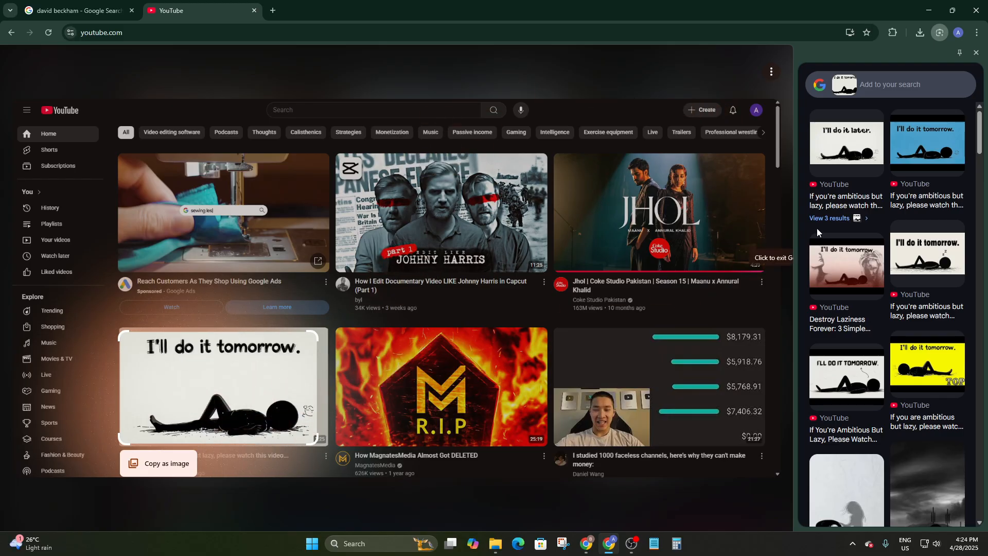
# Examine the visual matches for the "I'll do it tomorrow." thumbnail, and exit Google Lens.
pyautogui.scroll(-2, 886, 180)
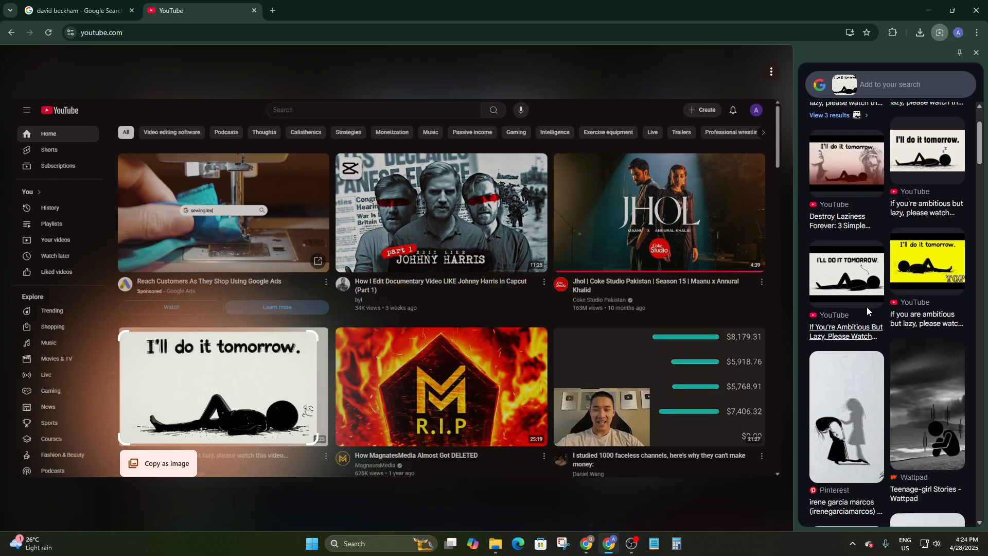
pyautogui.scroll(-5, 870, 314)
pyautogui.scroll(5, 880, 308)
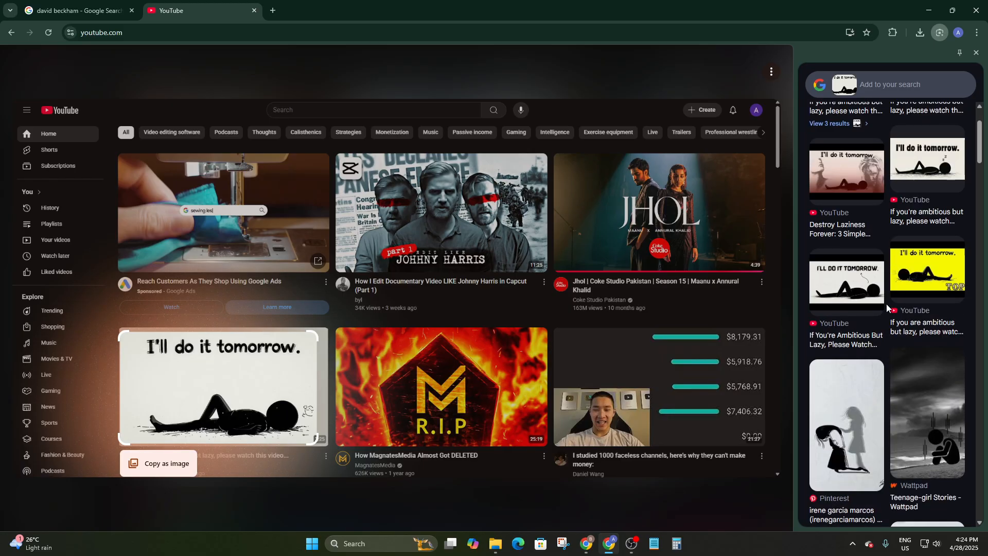
pyautogui.scroll(2, 888, 288)
pyautogui.scroll(-8, 906, 267)
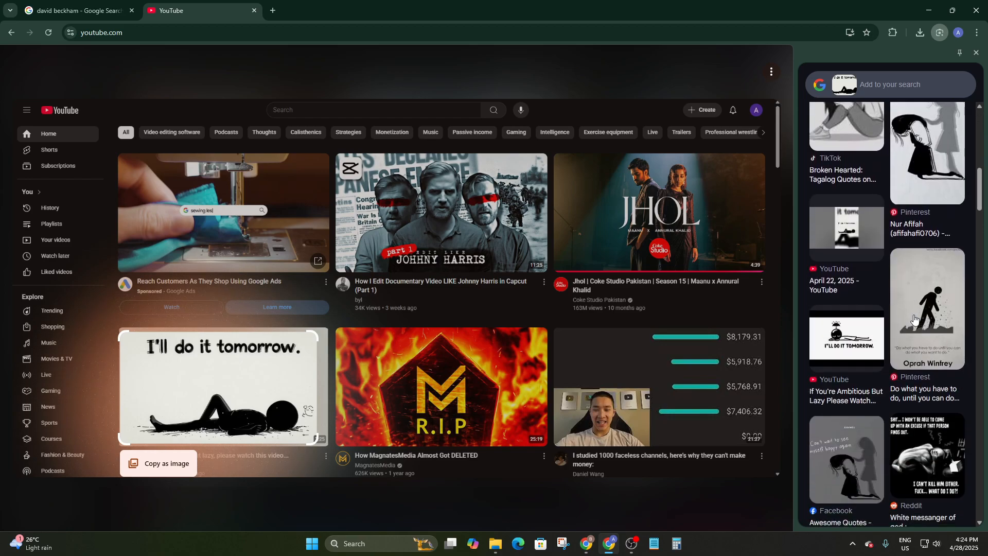
pyautogui.scroll(-2, 921, 366)
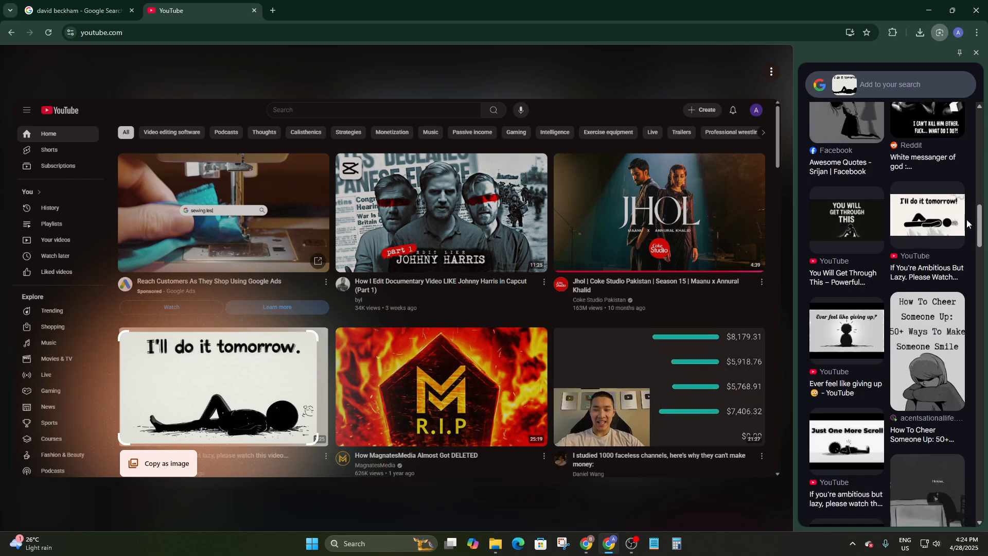
pyautogui.scroll(-3, 916, 469)
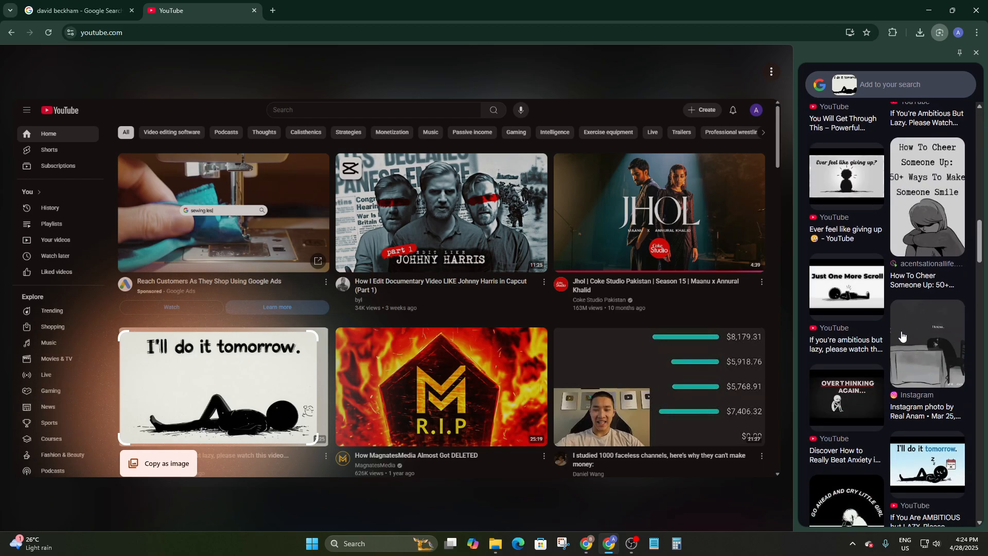
pyautogui.scroll(15, 872, 334)
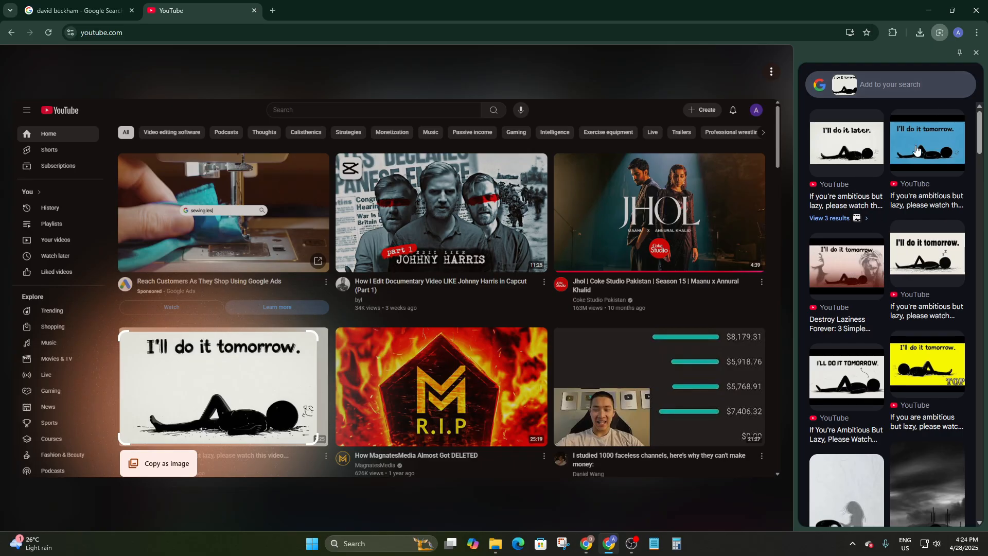
pyautogui.scroll(-10, 870, 309)
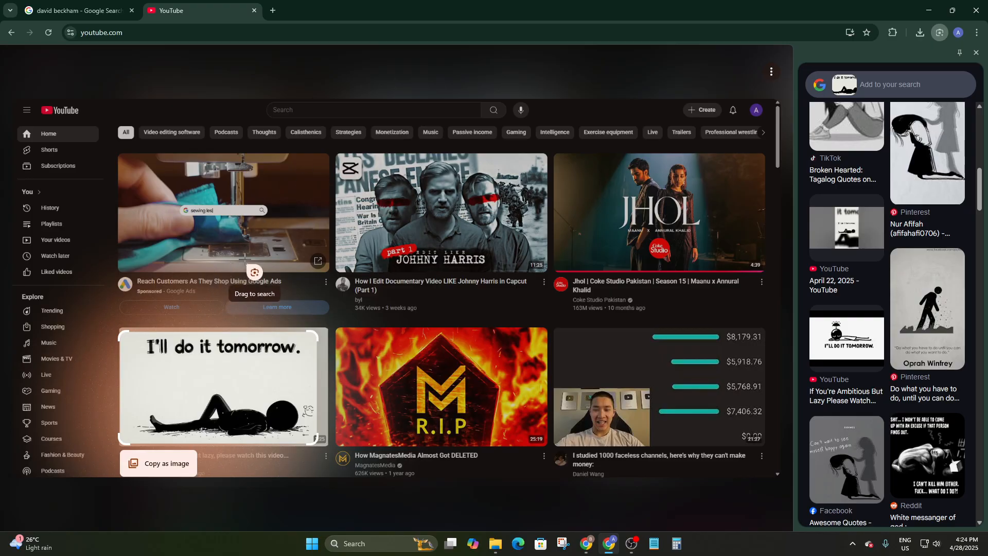
pyautogui.click(249, 61)
# Run a Google Lens search of the page on the whole thumbnail of the "How I Edit Documentary Video" Capcut tutorial.
pyautogui.click(976, 33)
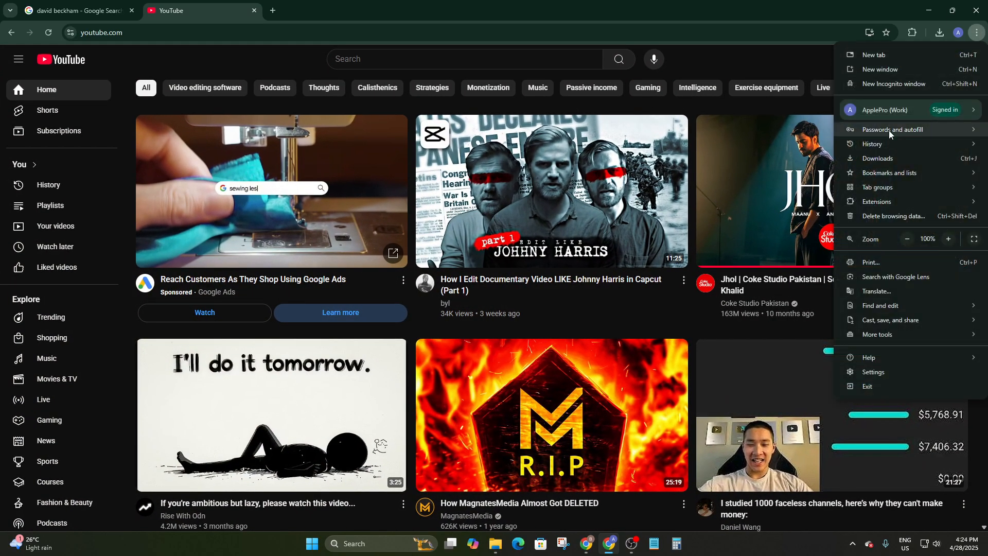
pyautogui.click(896, 277)
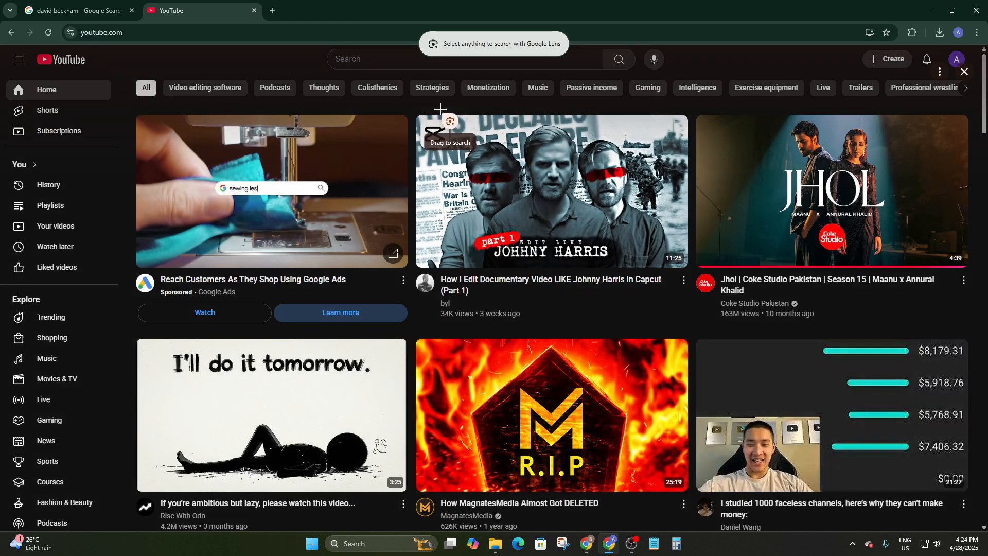
pyautogui.moveTo(418, 116); pyautogui.dragTo(686, 266)
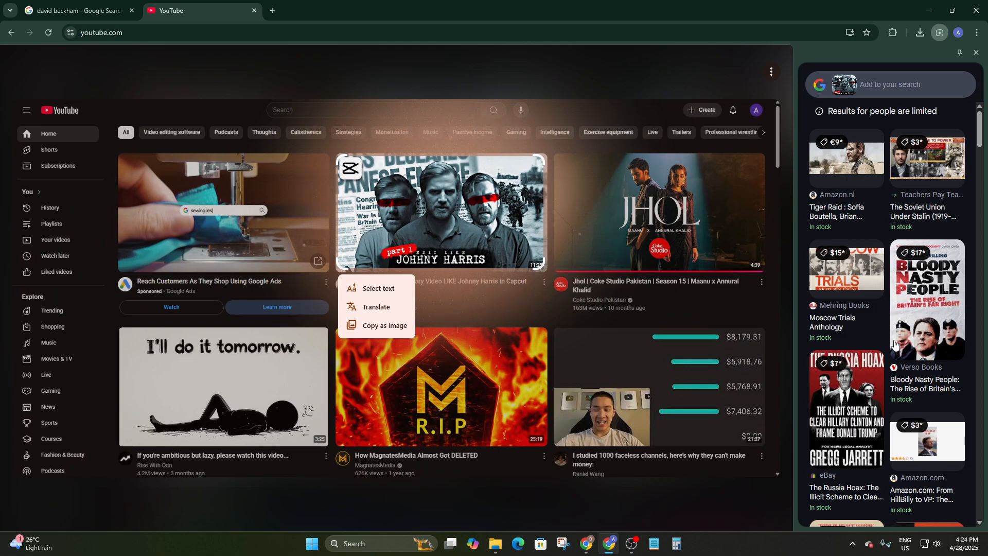
# Examine the visual matches for the "How I Edit Documentary Video" Capcut tutorial thumbnail, and exit Google Lens.
pyautogui.scroll(-7, 895, 344)
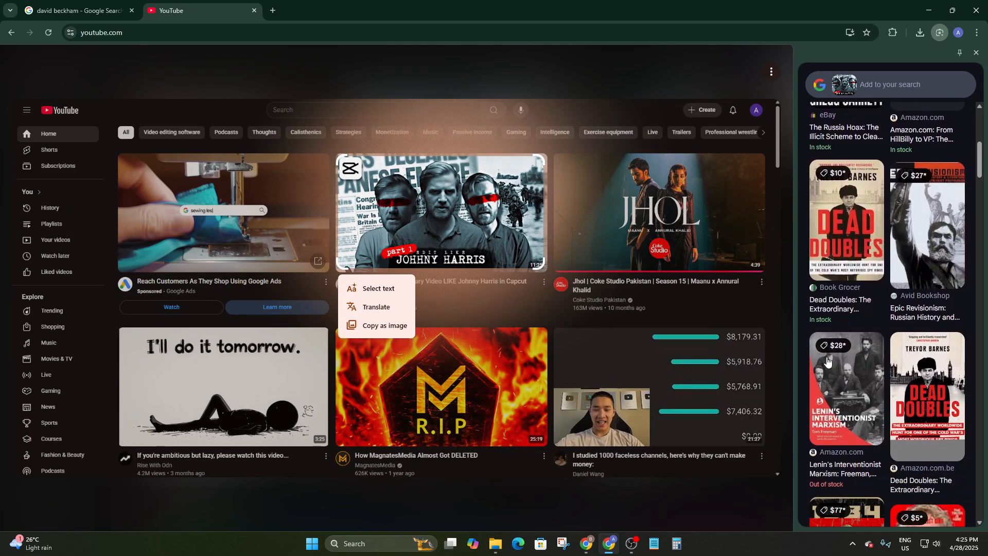
pyautogui.scroll(-5, 919, 360)
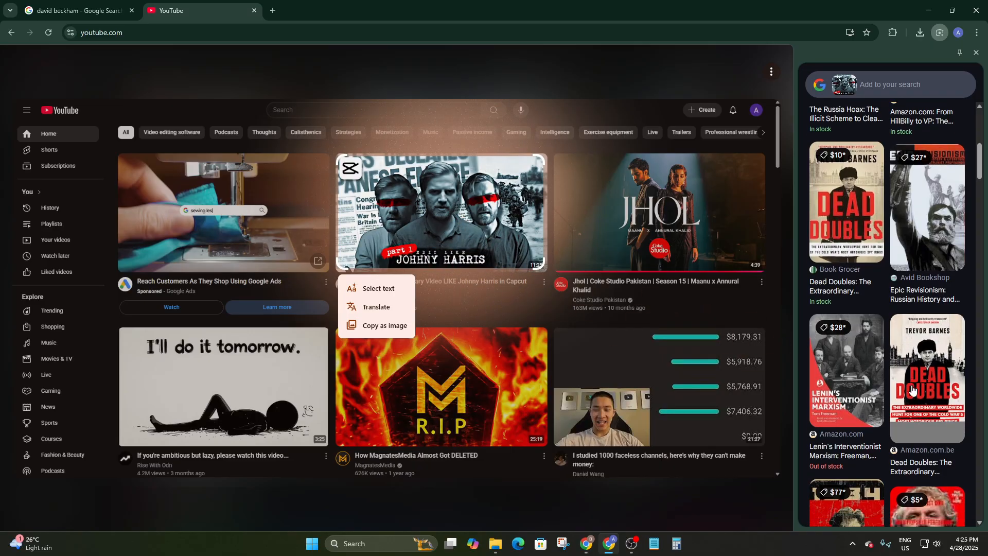
pyautogui.scroll(-5, 912, 390)
pyautogui.scroll(10, 911, 387)
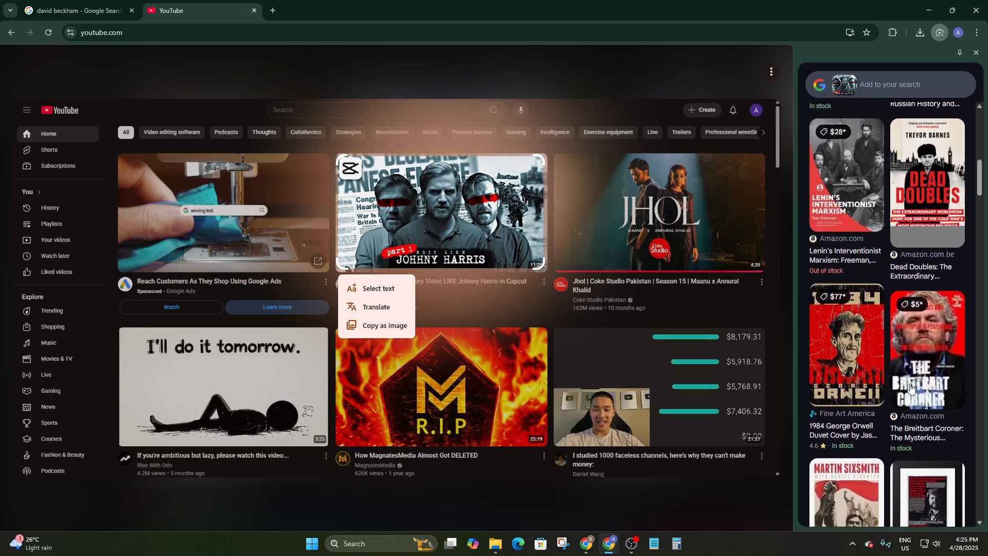
pyautogui.scroll(6, 911, 387)
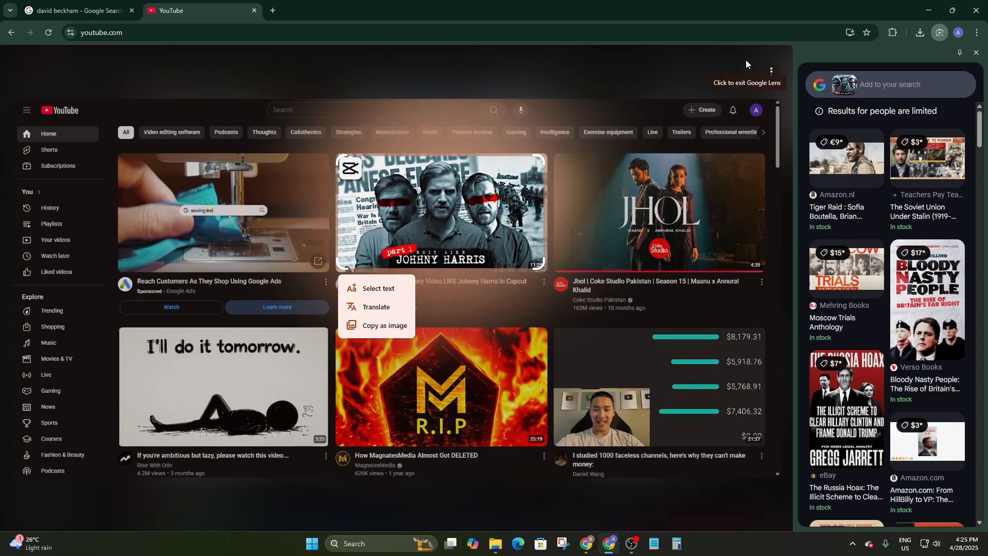
pyautogui.click(713, 54)
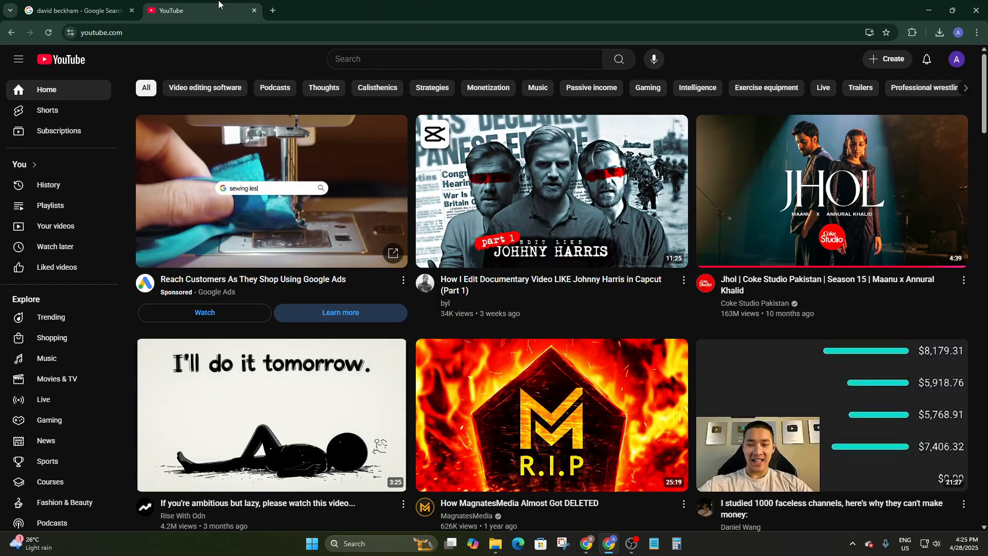
# Return to the Google Images results for "david beckham" in the other browser tab.
pyautogui.click(77, 10)
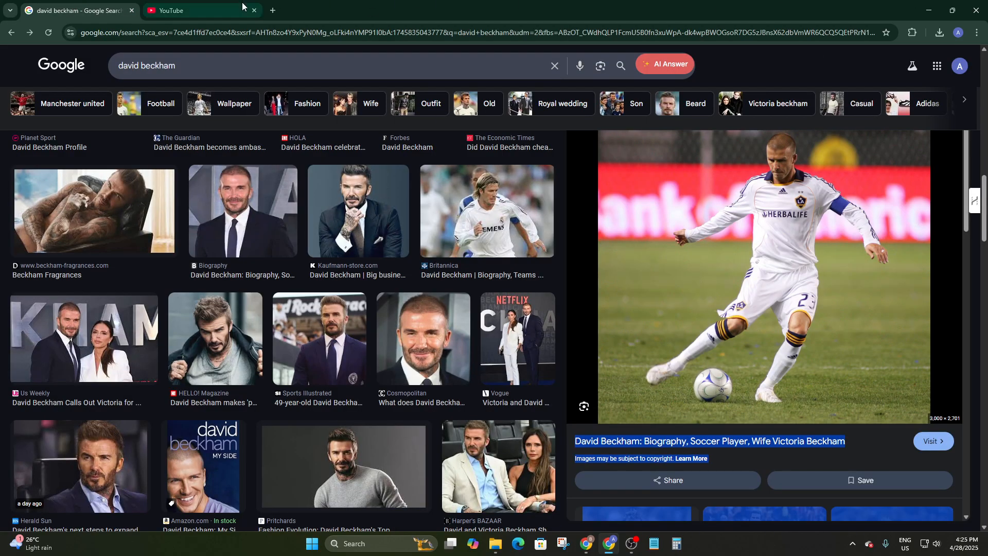
pyautogui.click(201, 10)
pyautogui.click(56, 6)
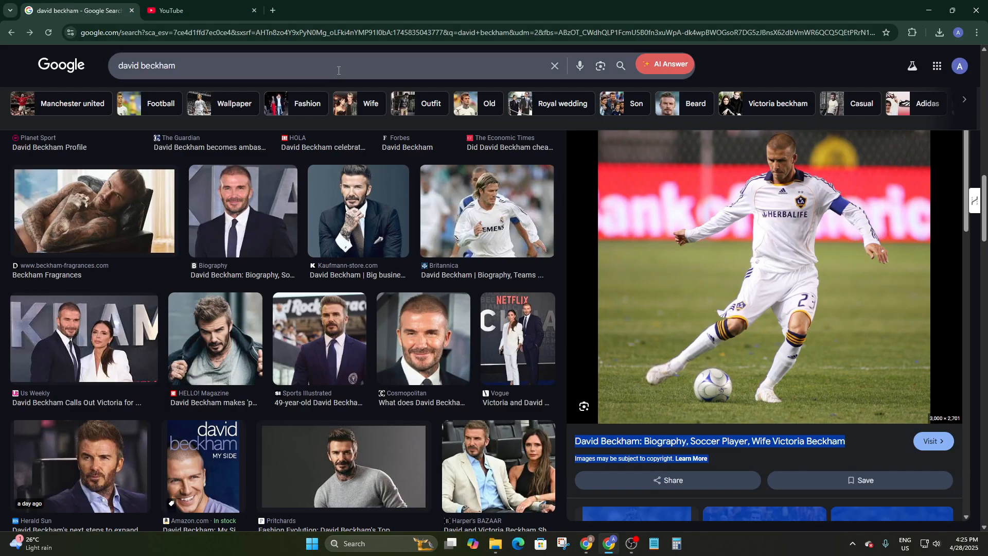